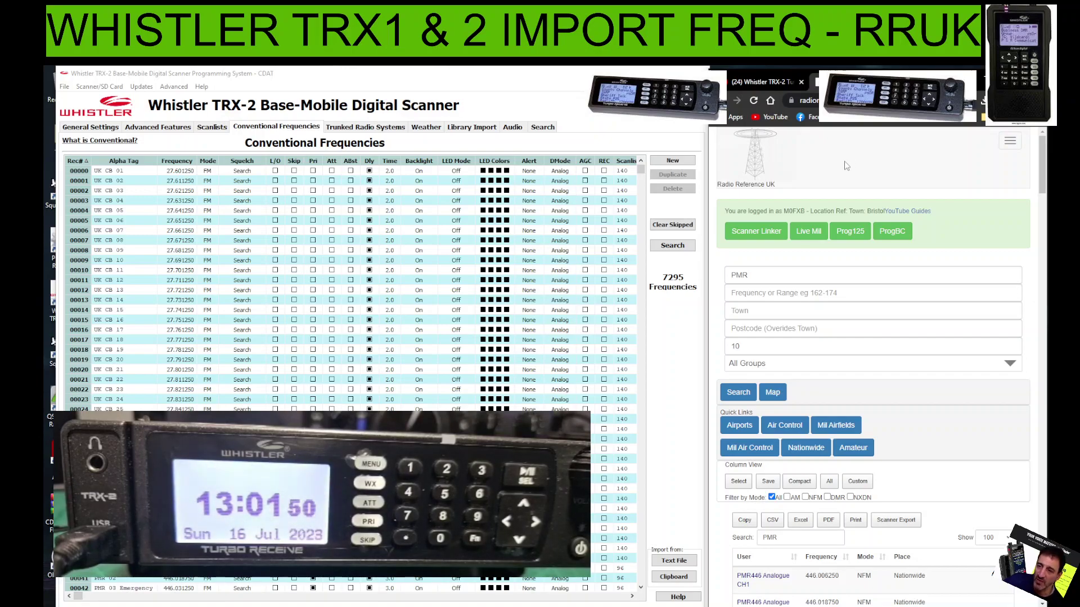
Switch from the conventional frequencies list to the General Configuration Settings page.
scroll(852, 168, down, 3)
scroll(852, 170, up, 3)
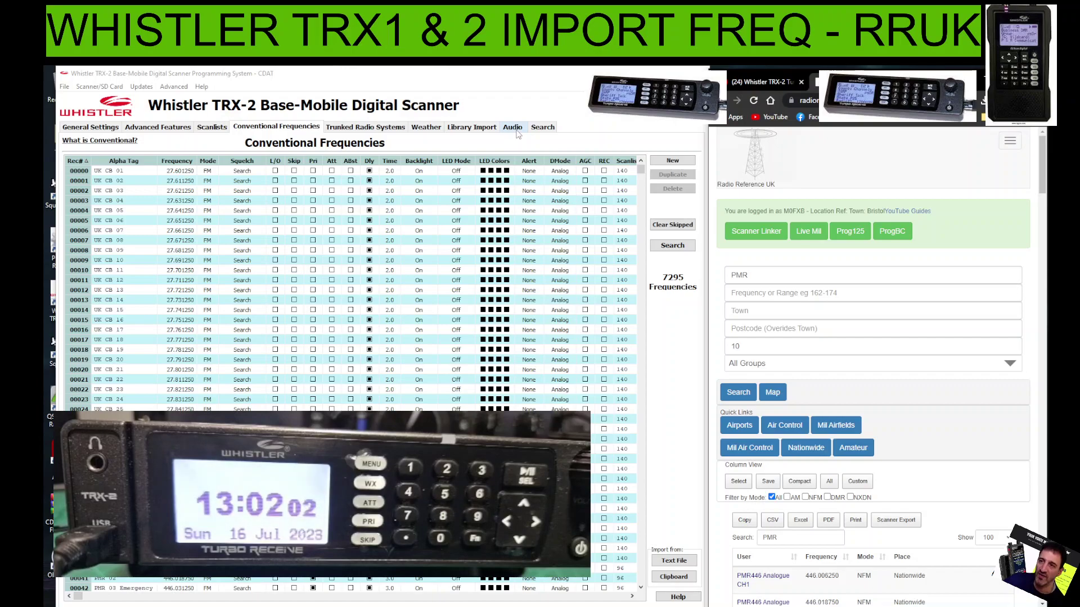
click(90, 127)
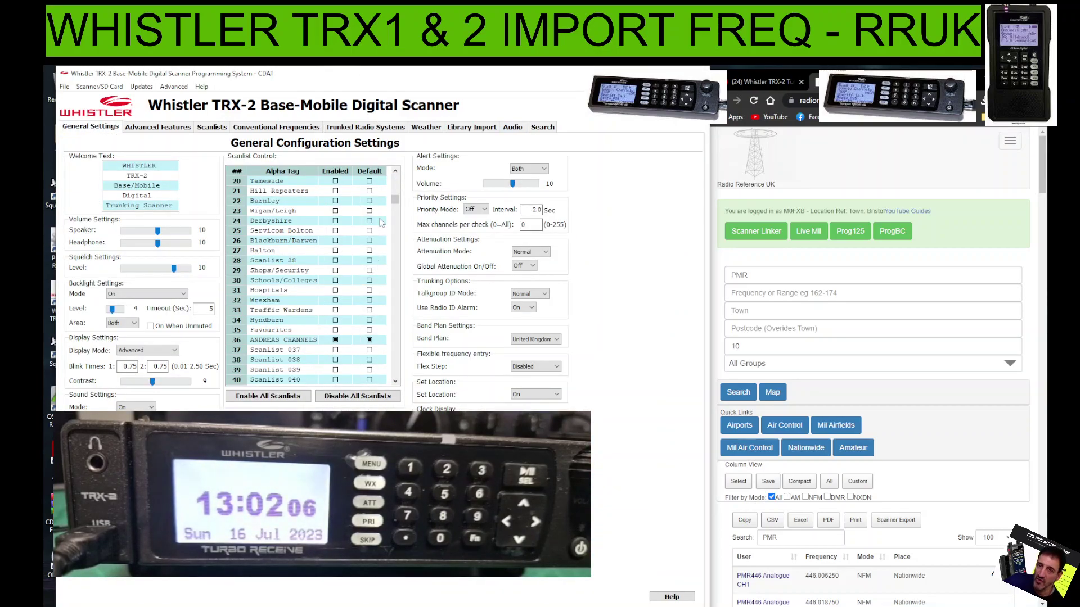
Disable all scanlists, then re-enable only the ANDREAS CHANNELS scanlist.
mouse_move(395, 205)
mouse_down()
mouse_move(403, 337)
mouse_move(397, 211)
mouse_move(387, 333)
mouse_move(387, 209)
mouse_up()
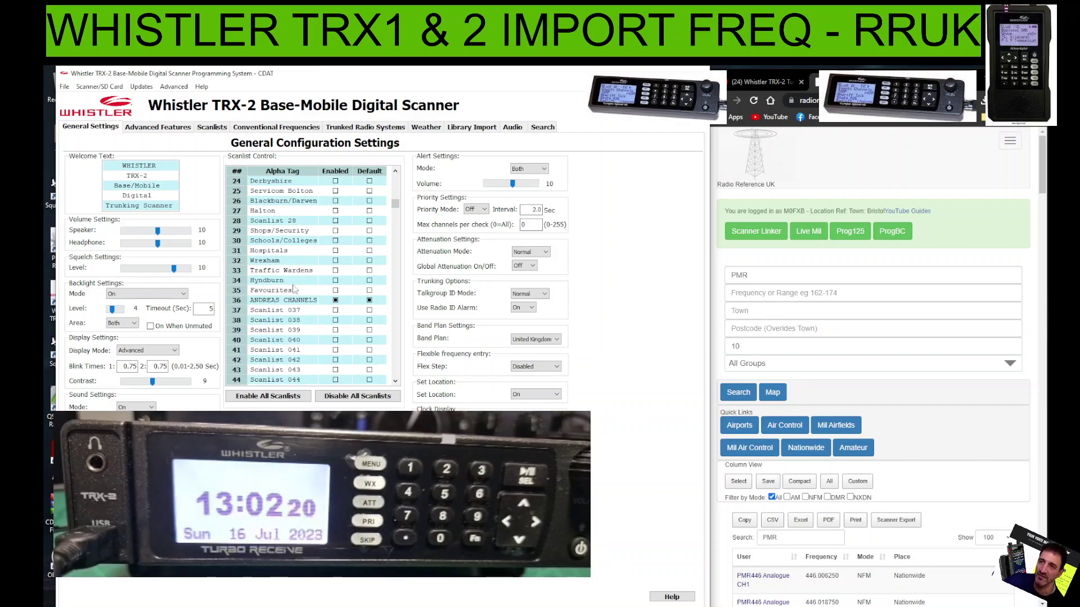
click(351, 397)
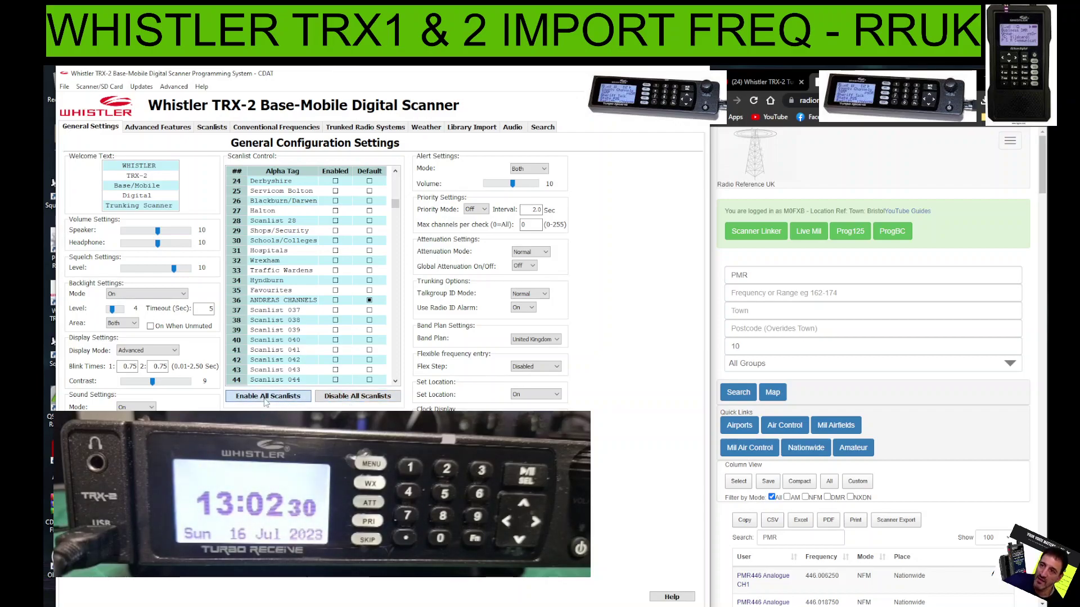
click(353, 398)
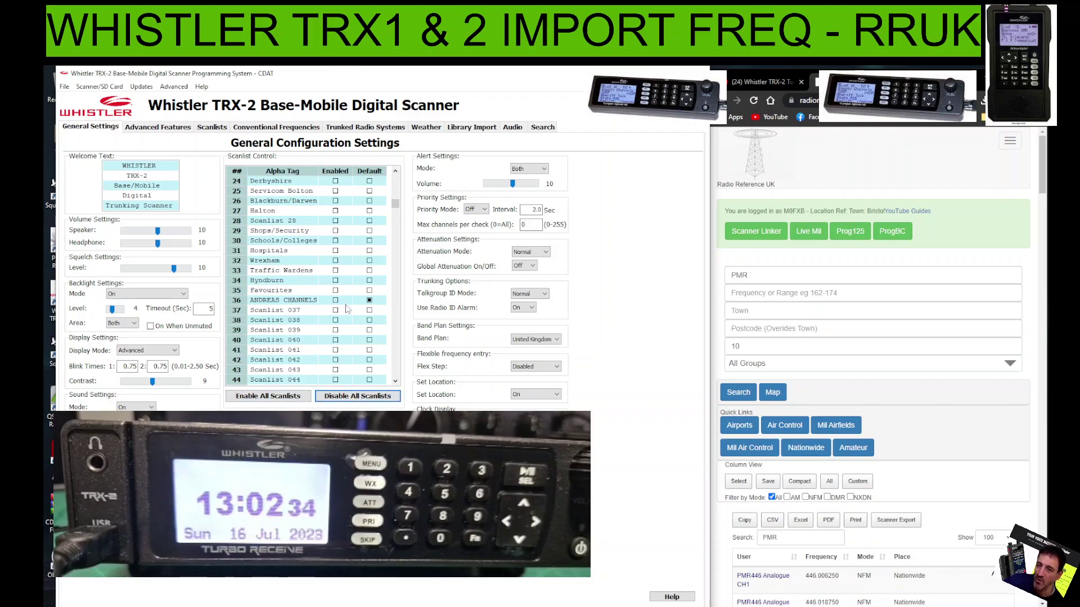
click(335, 301)
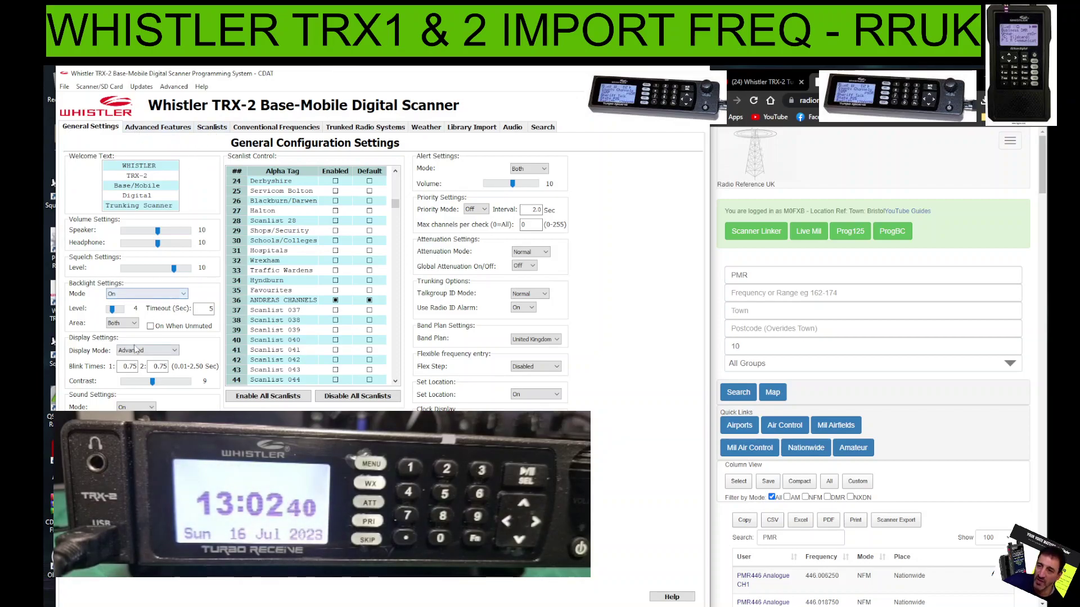
Keep Backlight Mode set to On and move to the Advanced Features page.
click(185, 294)
click(184, 294)
click(185, 294)
click(185, 295)
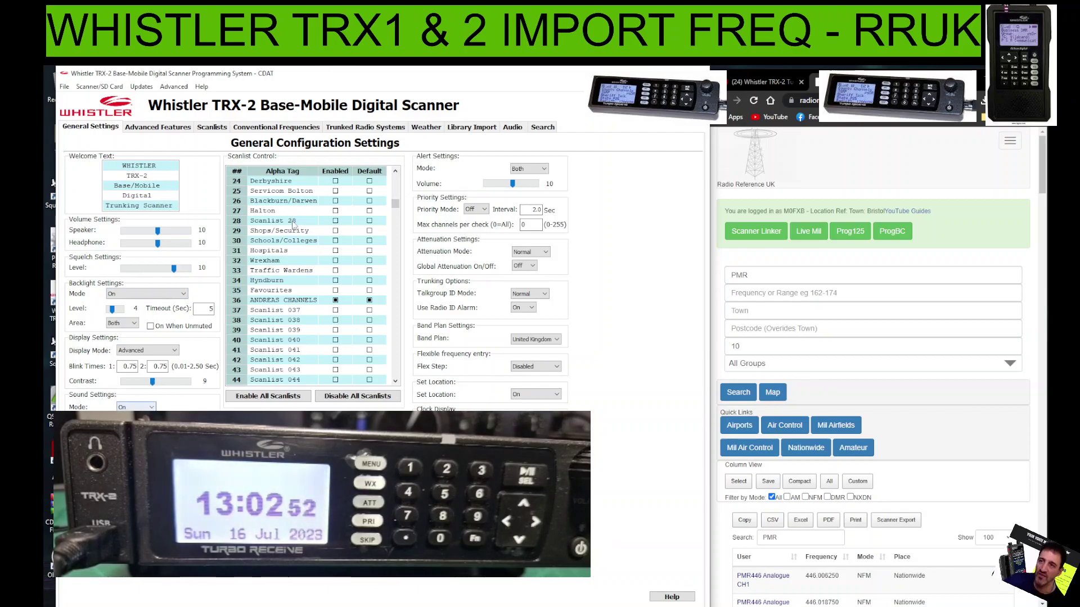
click(158, 128)
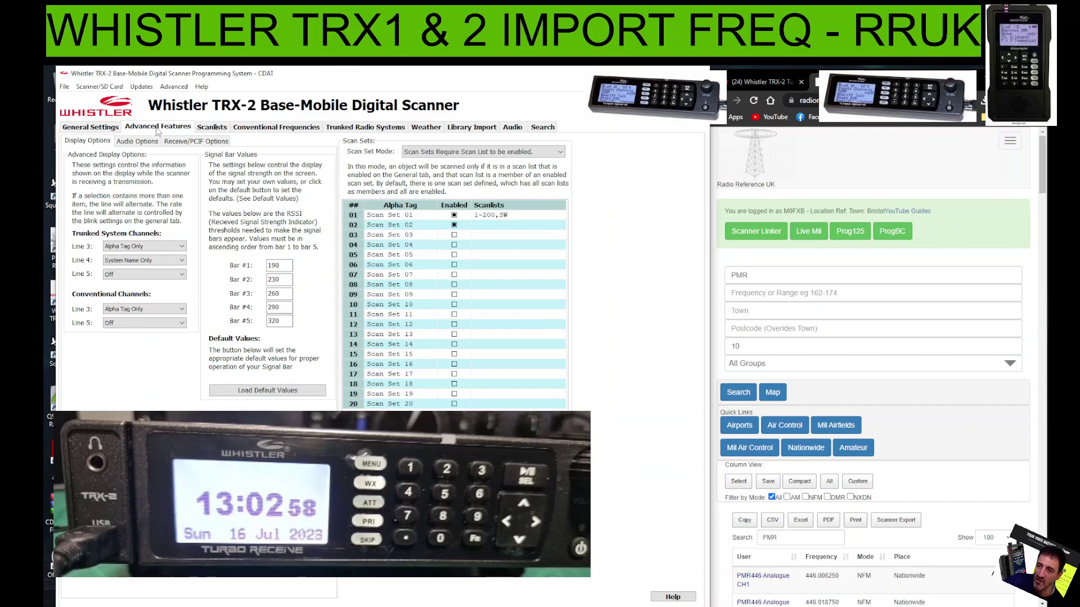
Go to the Scanlists page and browse the available scanlists in the Scanlist dropdown.
click(210, 128)
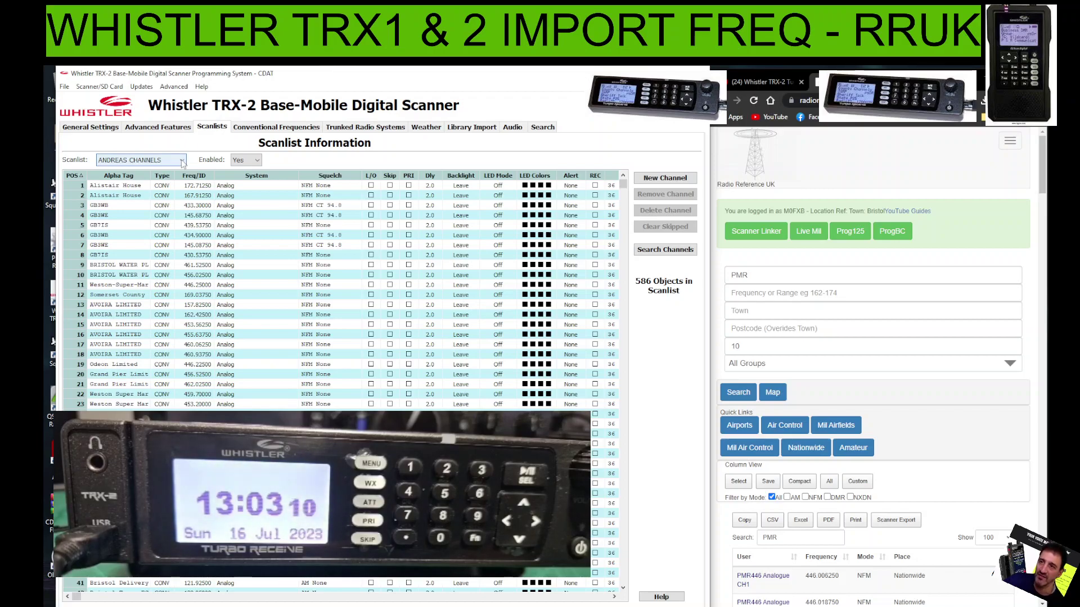
click(183, 161)
click(184, 162)
click(182, 162)
click(182, 162)
click(183, 161)
click(183, 161)
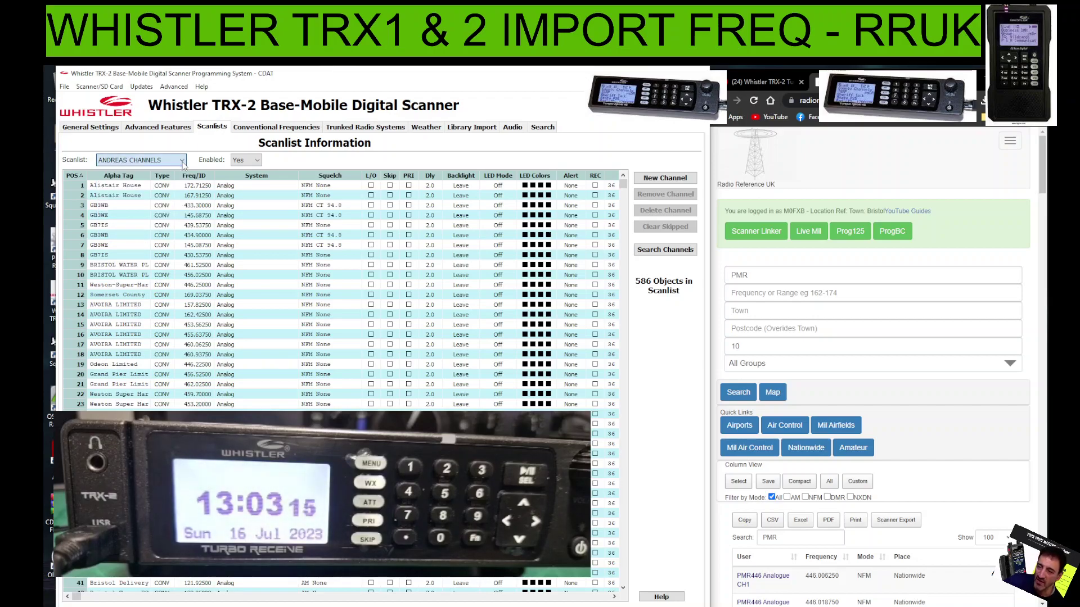
Flip through General Settings and Advanced Features, then return to the ANDREAS CHANNELS scanlist.
click(71, 126)
scroll(397, 206, up, 2)
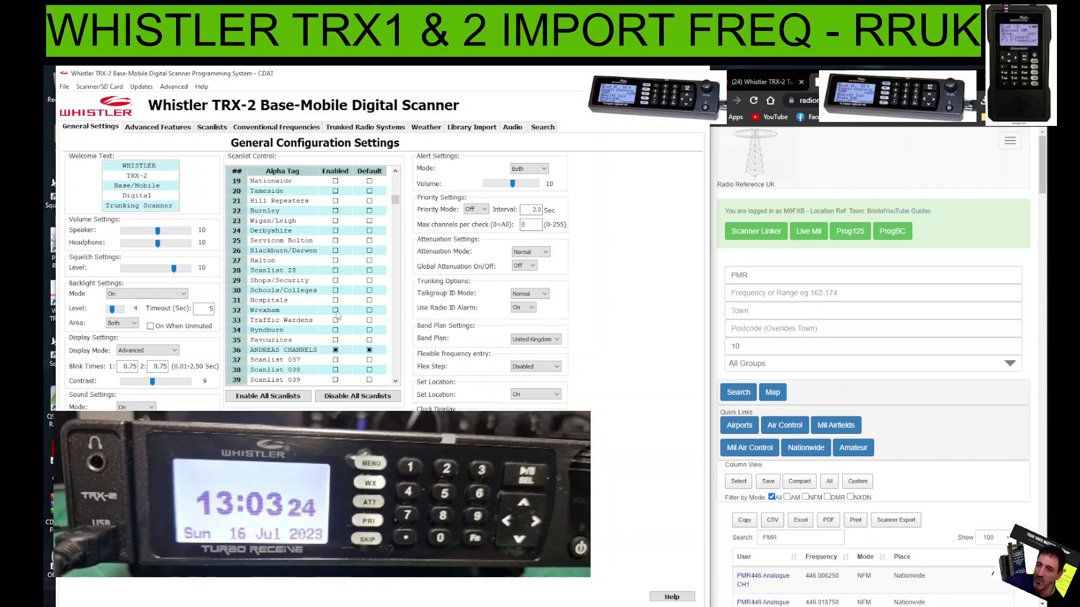
click(159, 128)
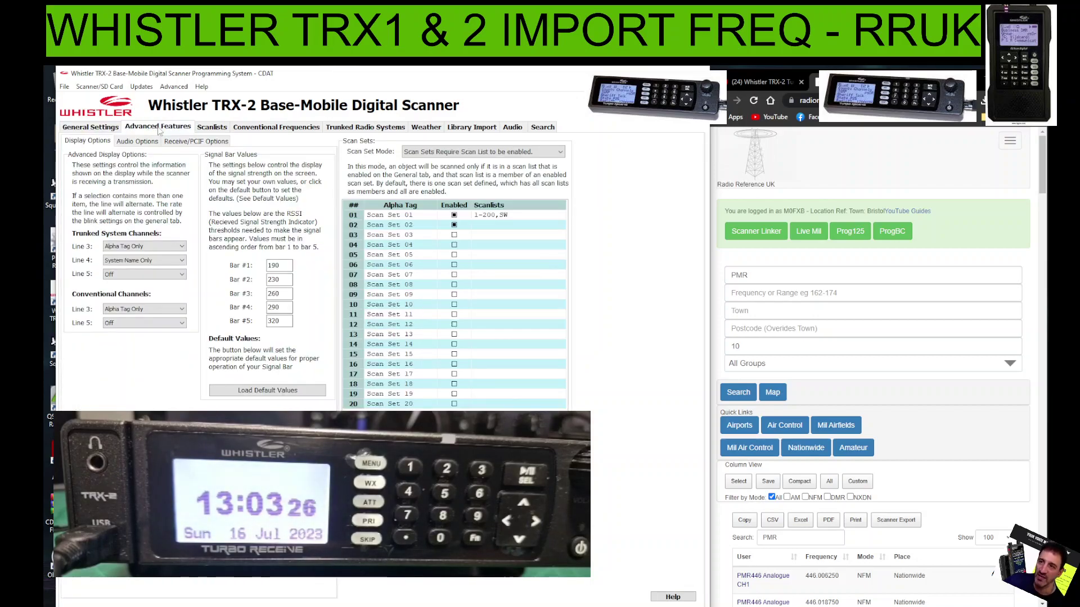
click(217, 129)
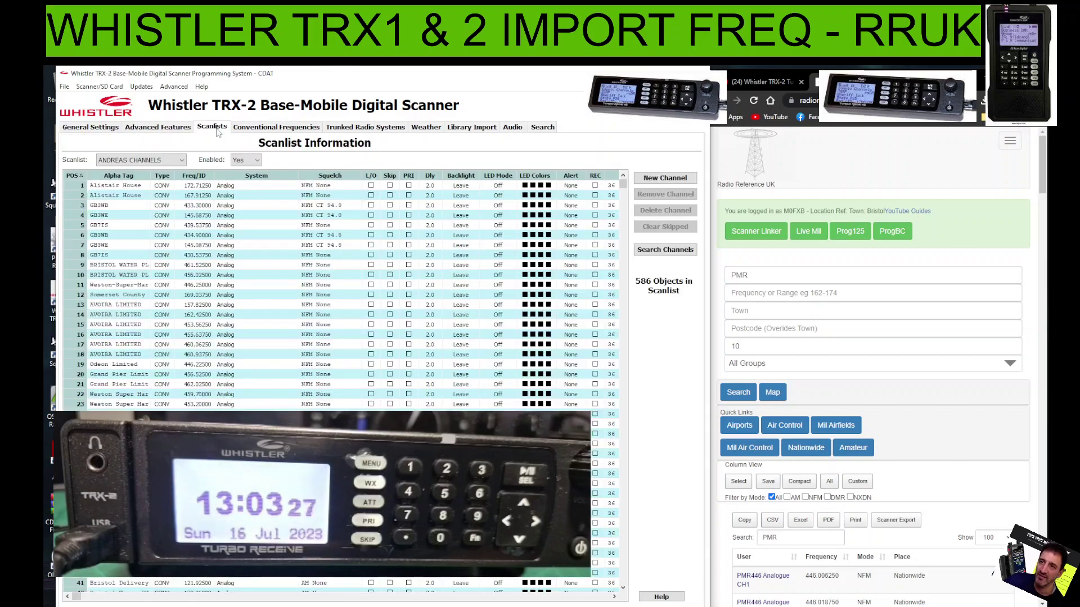
Show the Wrexham scanlist channels, glancing at the conventional frequency list in between.
click(182, 161)
scroll(182, 170, up, 2)
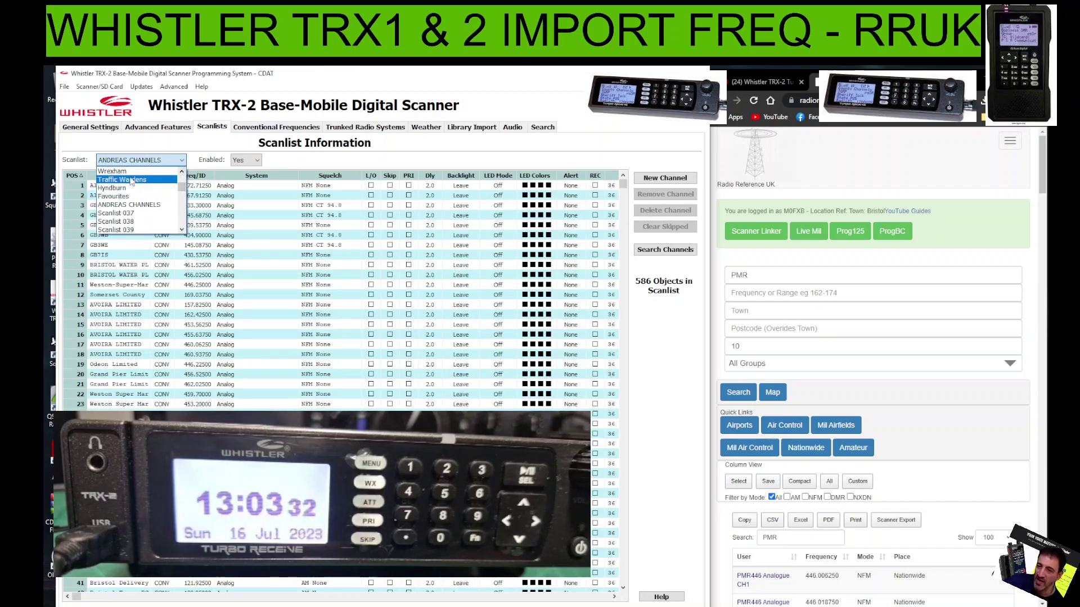
click(112, 171)
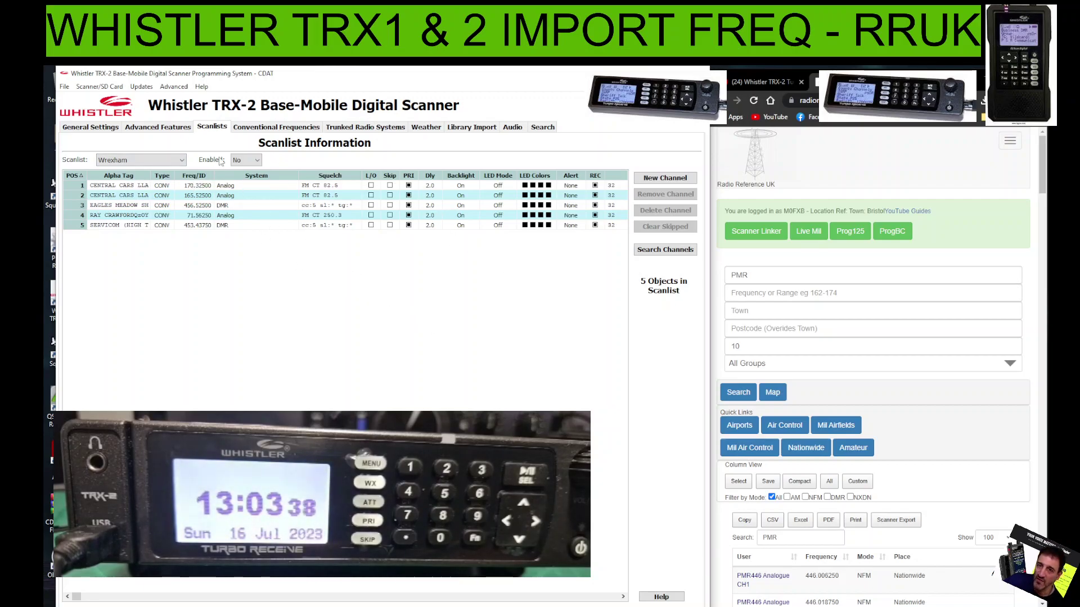
click(262, 131)
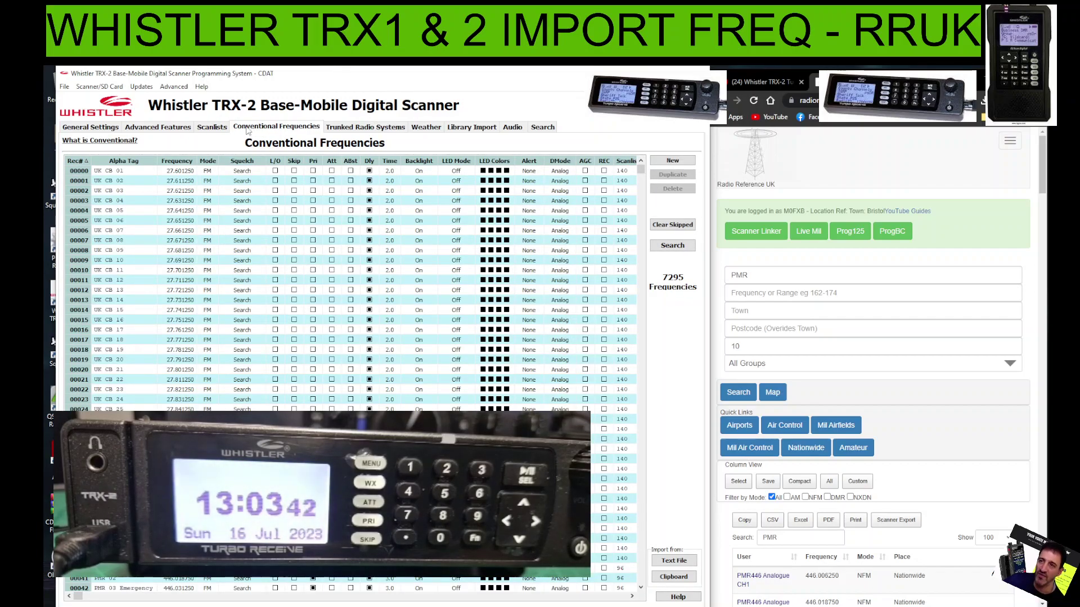
click(217, 129)
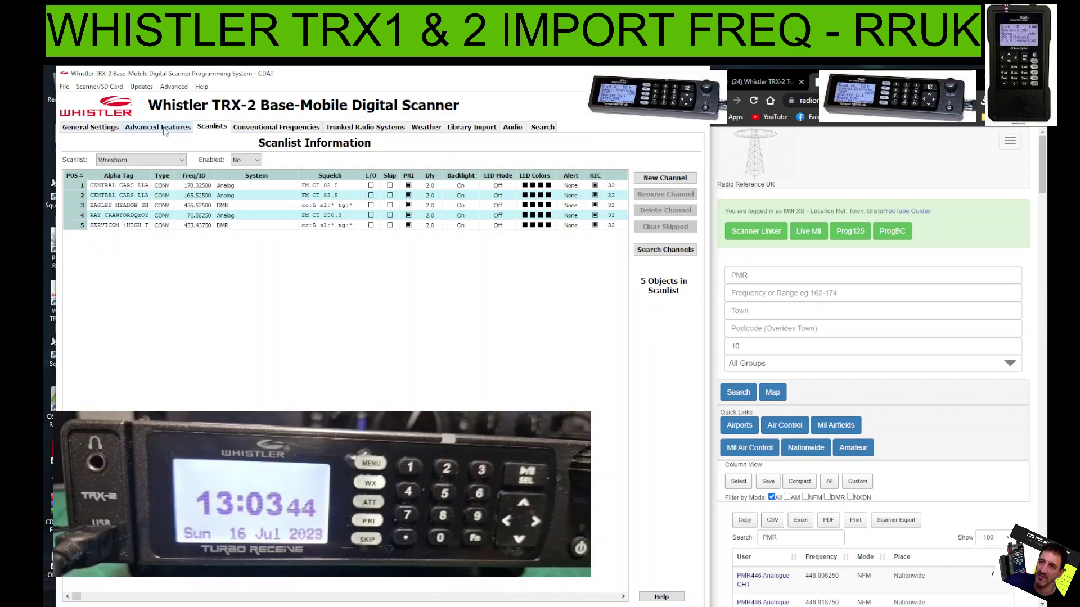
Reselect ANDREAS CHANNELS, then return to the 7295-entry Conventional Frequencies list.
click(165, 130)
click(216, 128)
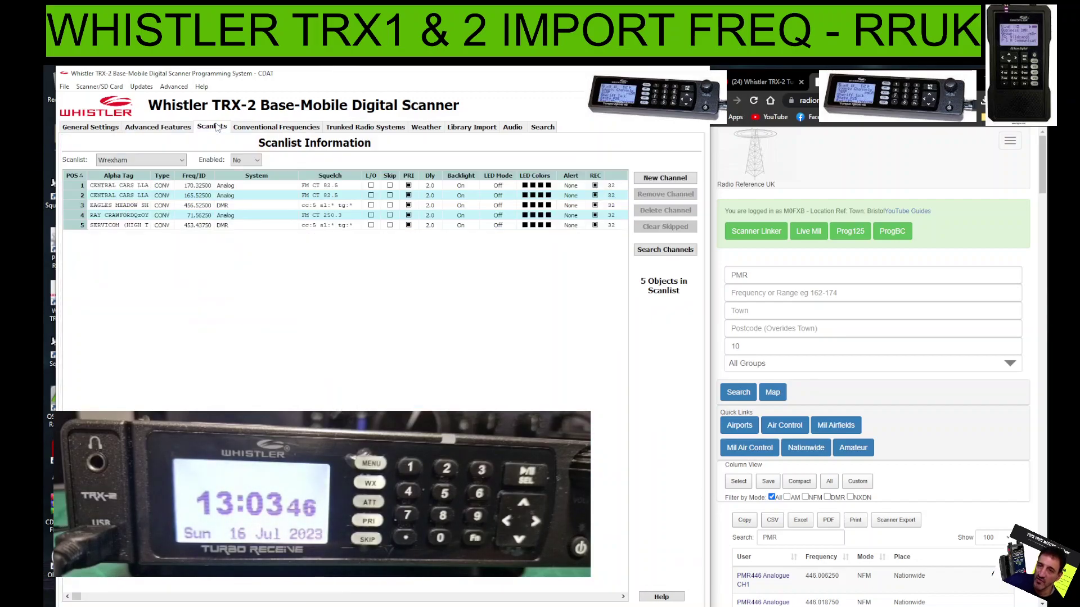
click(182, 160)
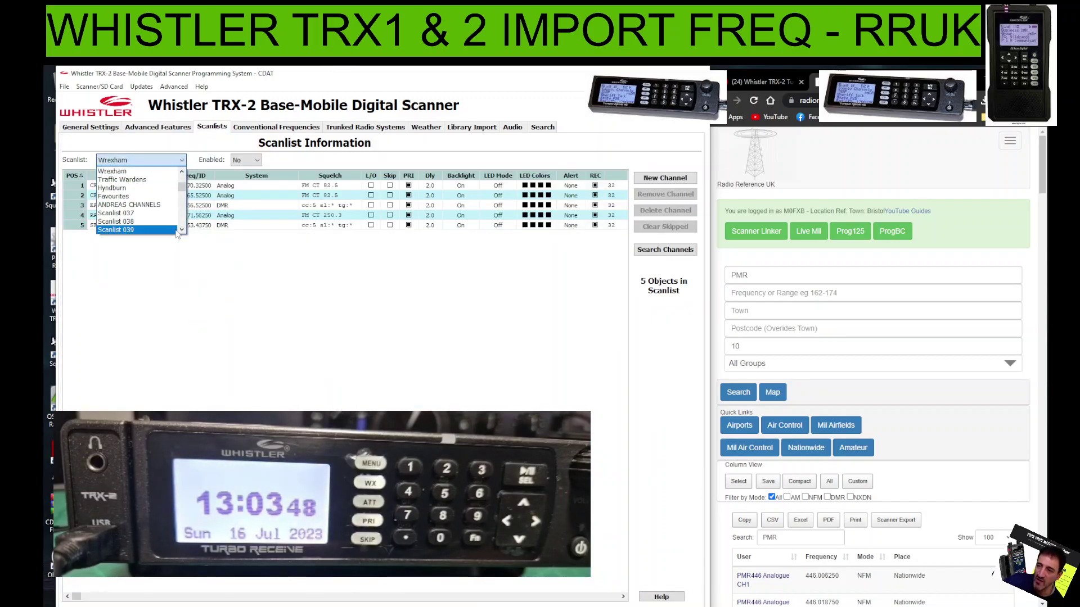
click(168, 205)
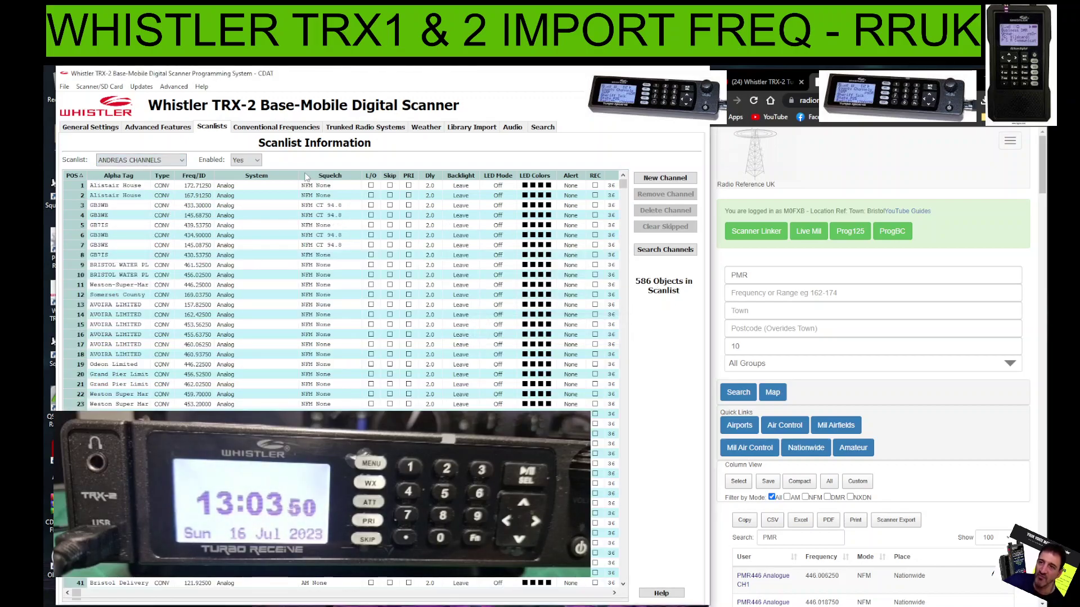
click(276, 129)
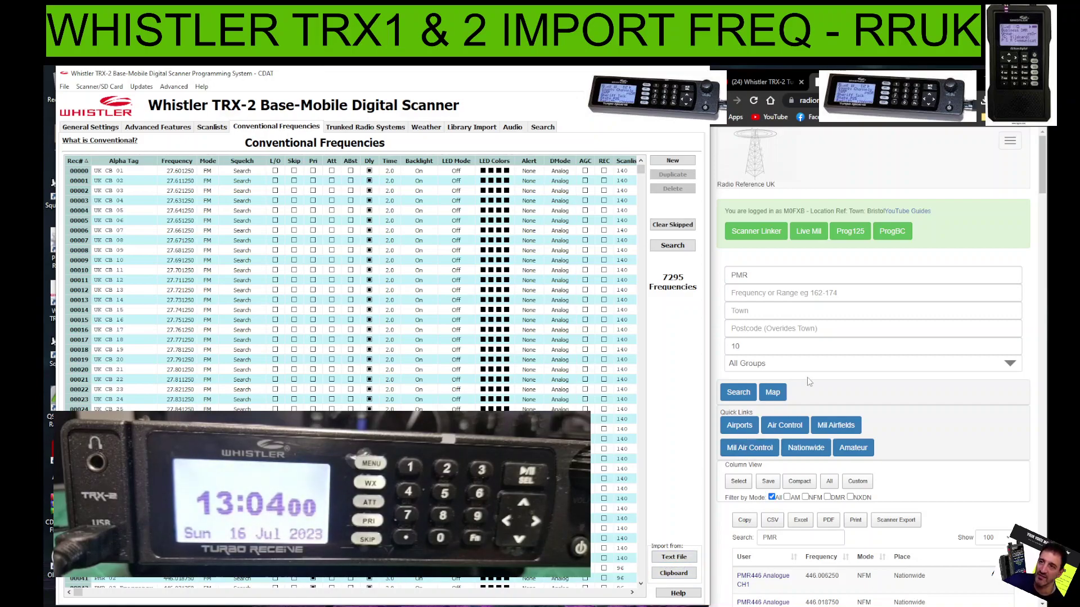
Bring the Radio Reference UK page forward, review the PMR446 results, and maximize the browser.
click(882, 204)
scroll(916, 254, down, 4)
scroll(917, 254, up, 4)
scroll(900, 275, down, 6)
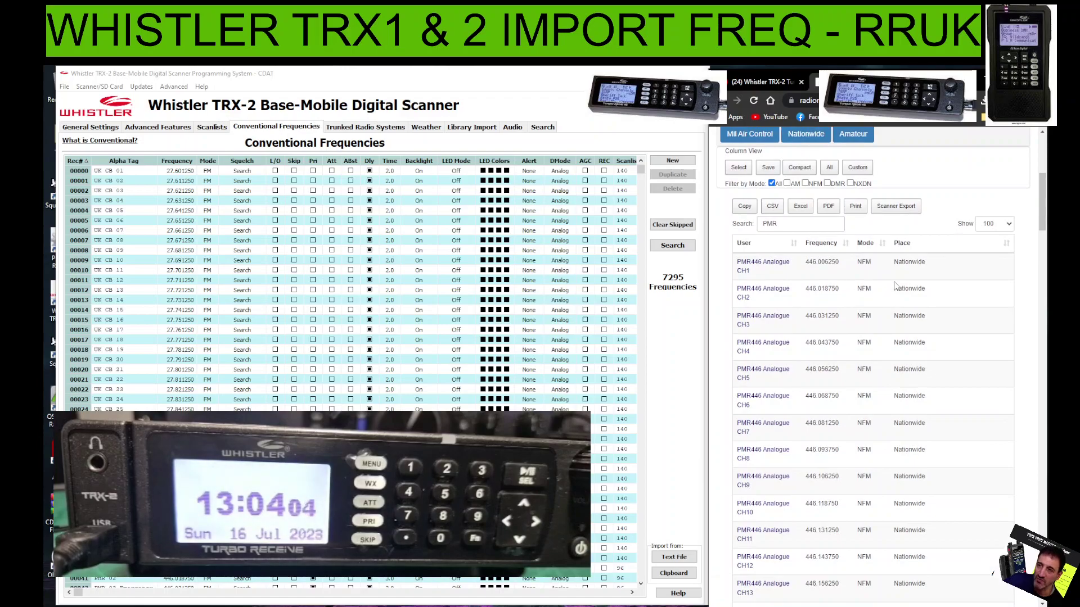
scroll(894, 284, up, 5)
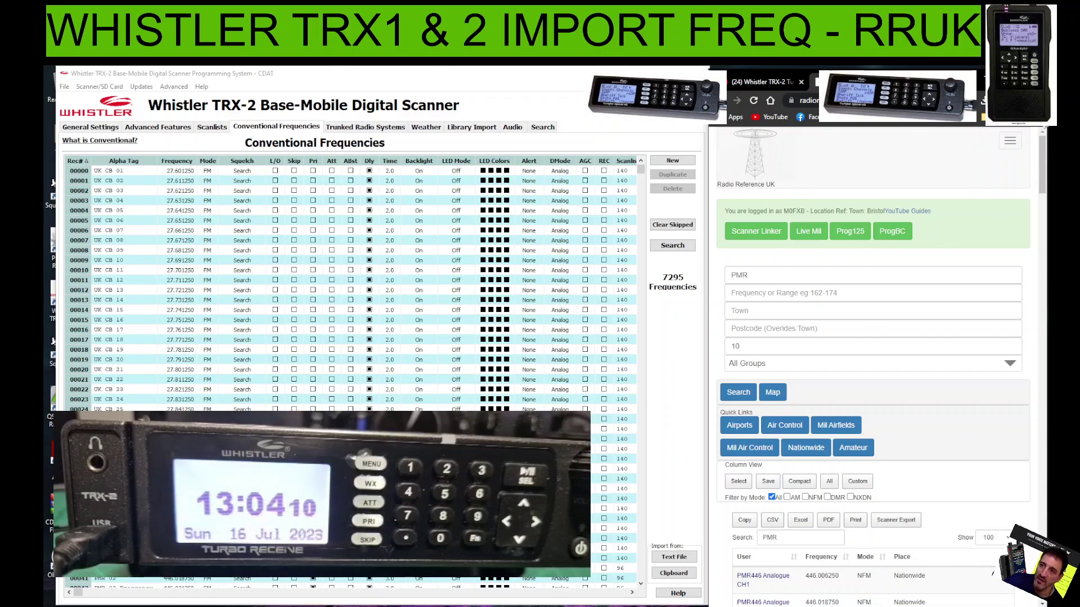
key(super+Up)
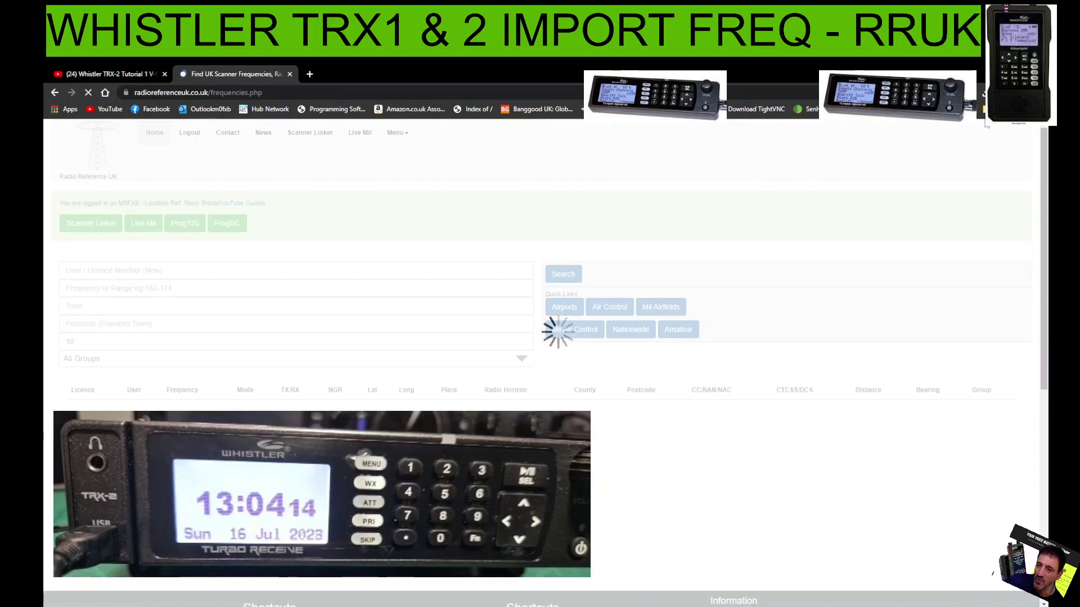
Snap the browser beside CDAT, widen it, and search User / Licence Number for 'PMR'.
key(super+Down)
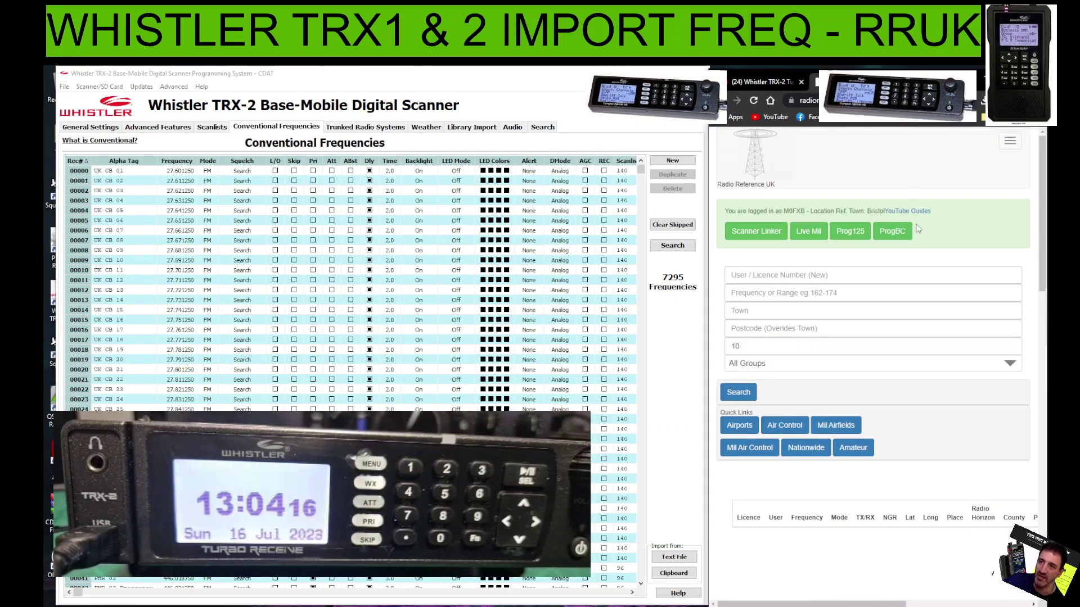
drag(709, 289, 558, 285)
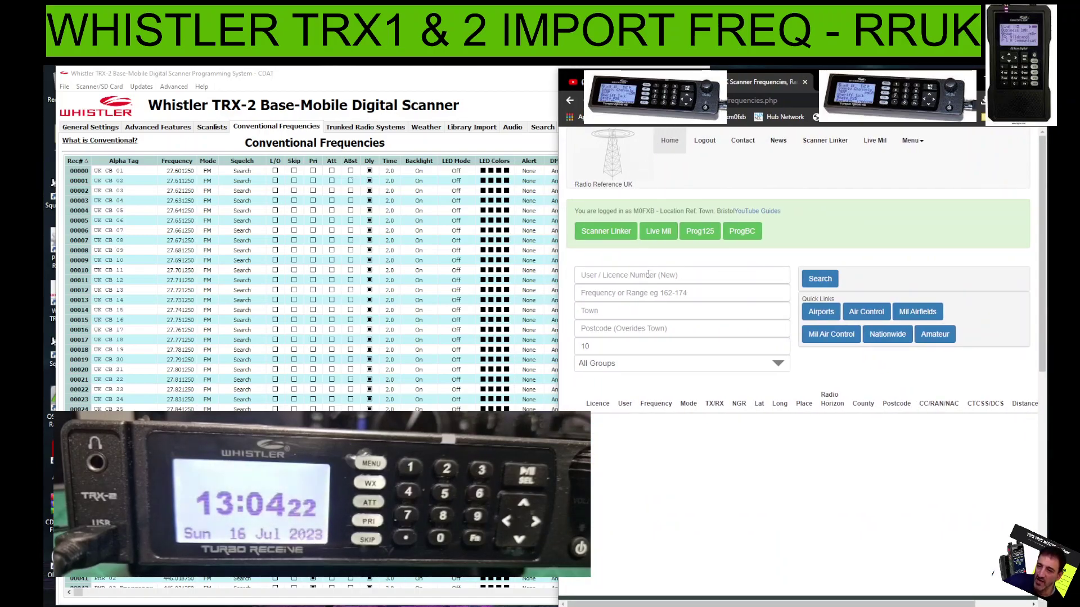
click(646, 274)
text(PMR)
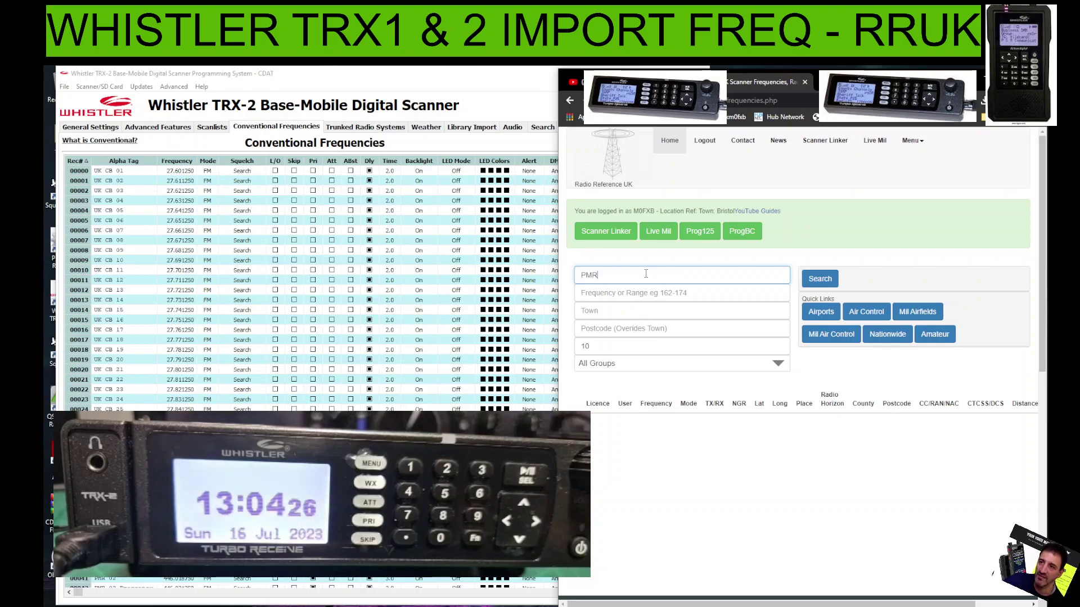
click(815, 279)
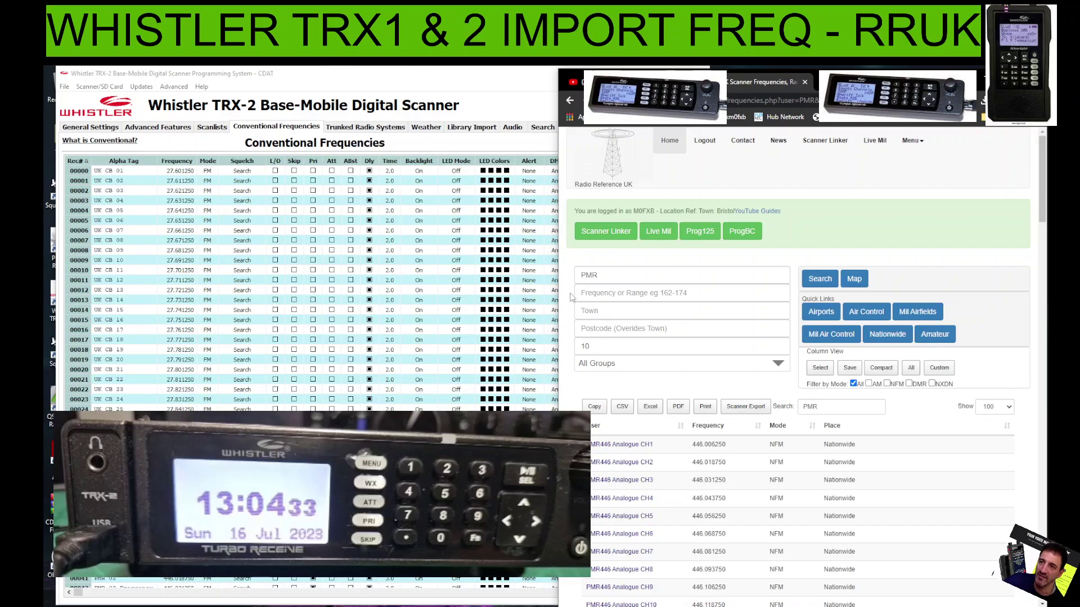
Check the frequency groups list and display the Mil Air Control frequency search.
click(779, 364)
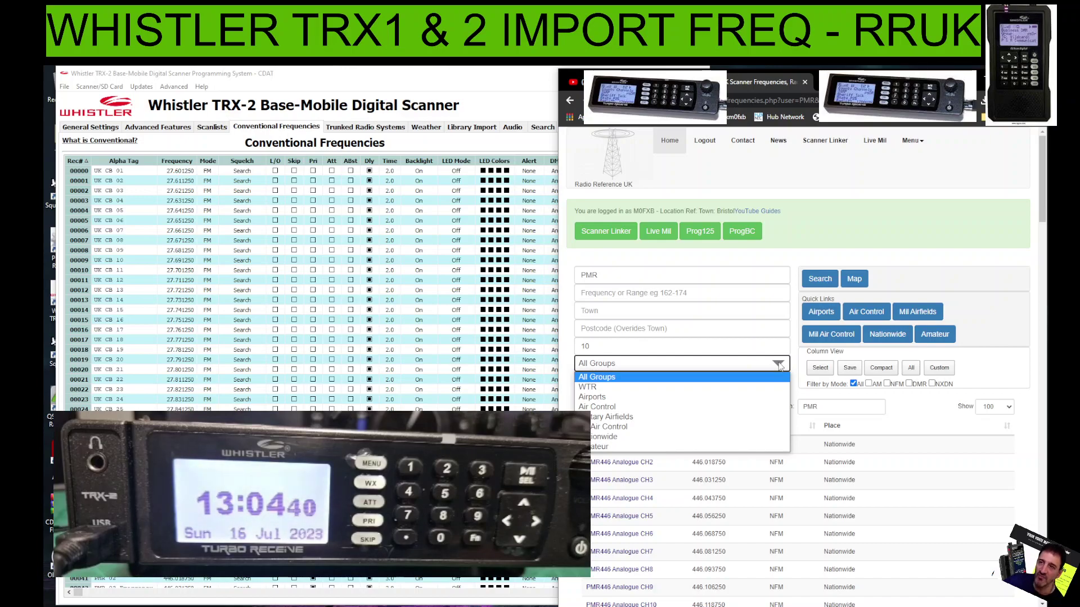
click(779, 364)
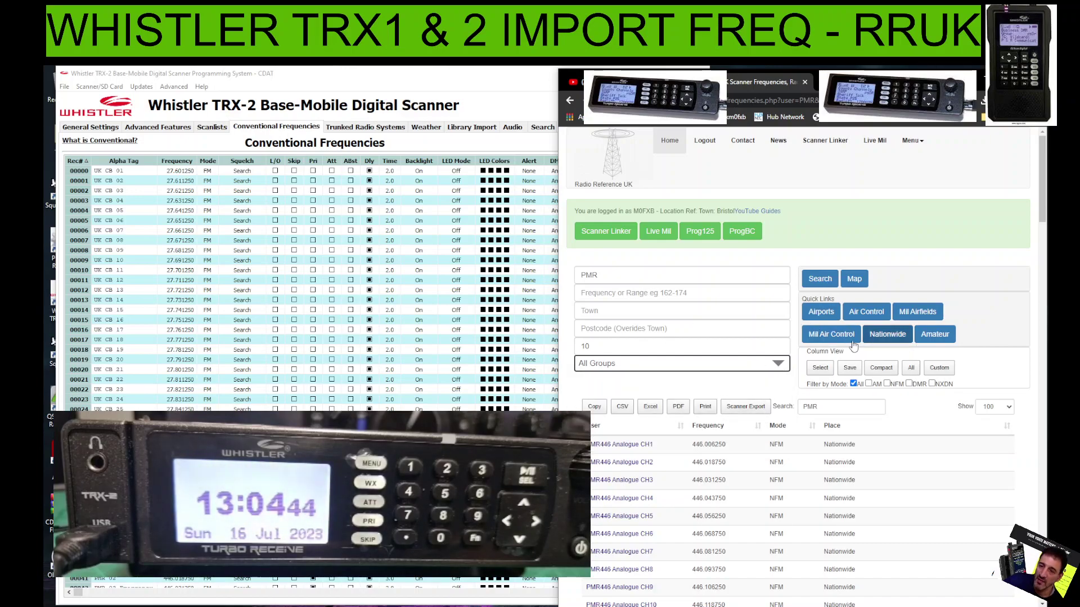
click(825, 335)
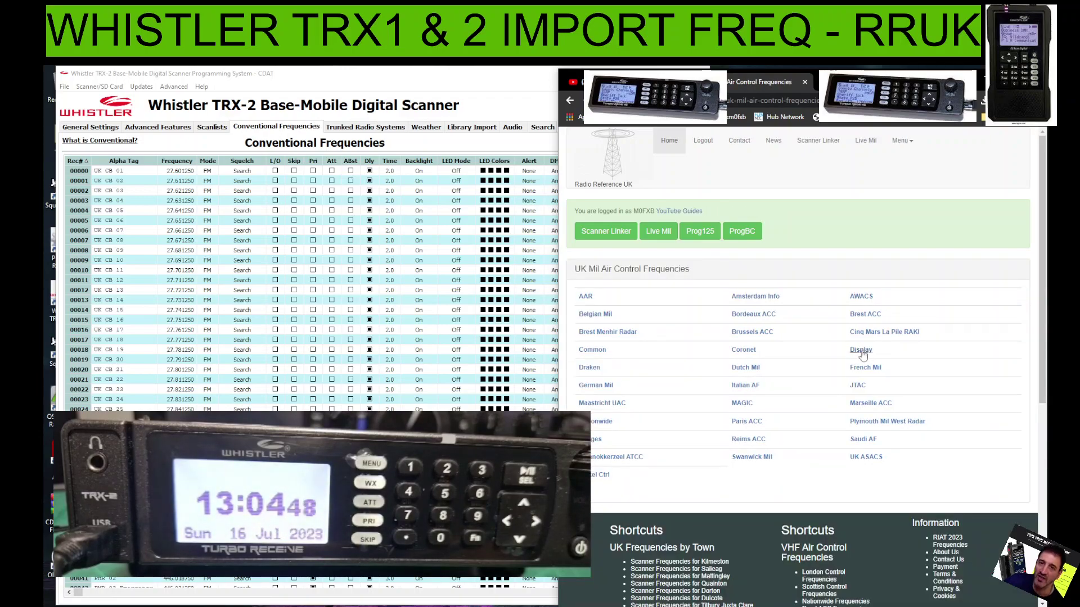
click(861, 350)
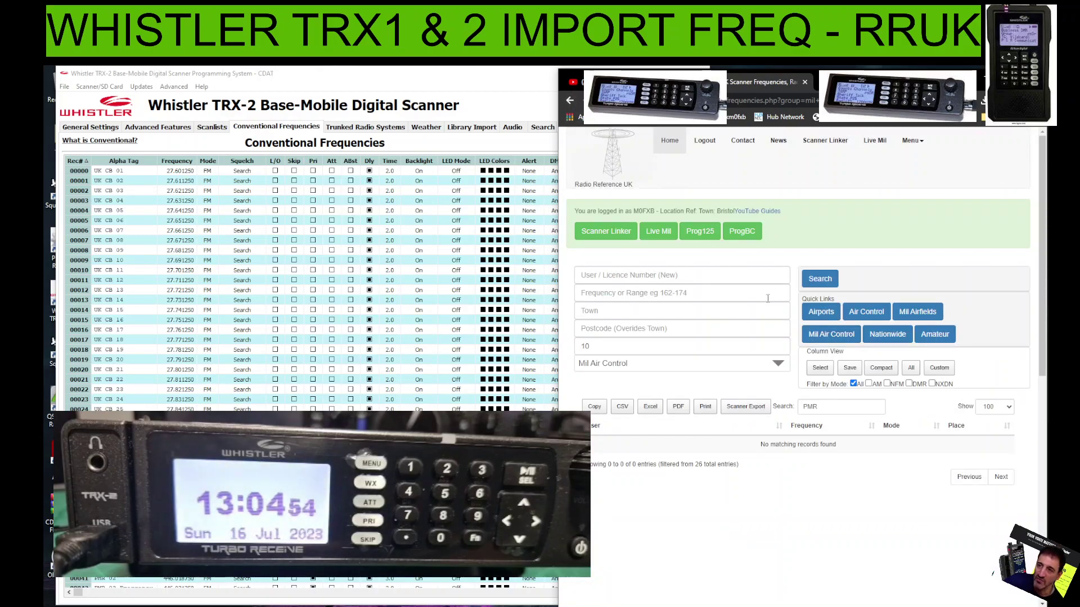
Reset the group filter to All Groups and load the Airports frequency listing.
click(778, 364)
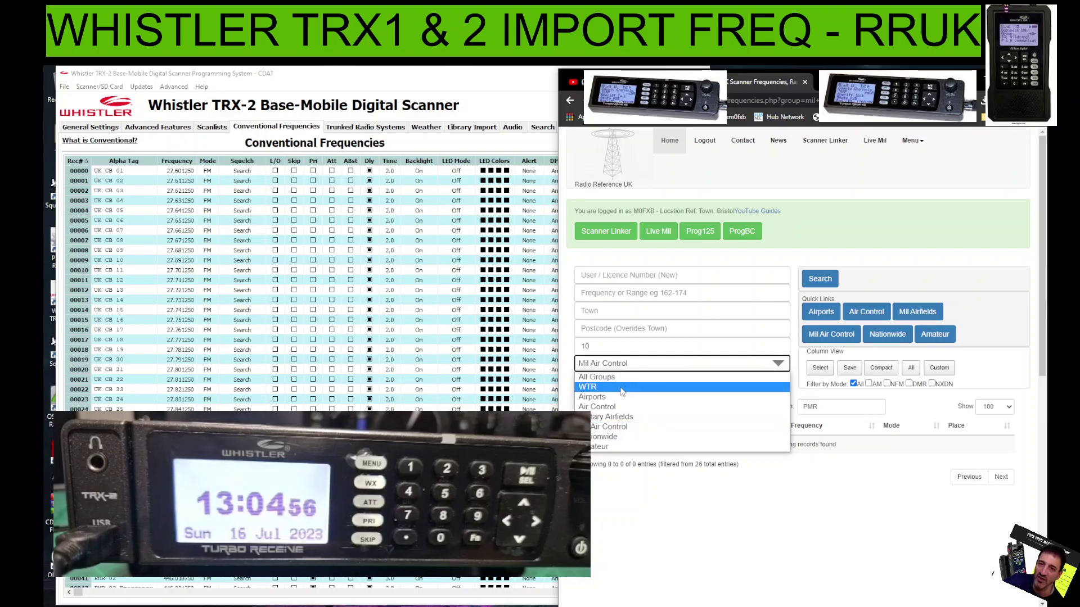
click(621, 378)
click(822, 314)
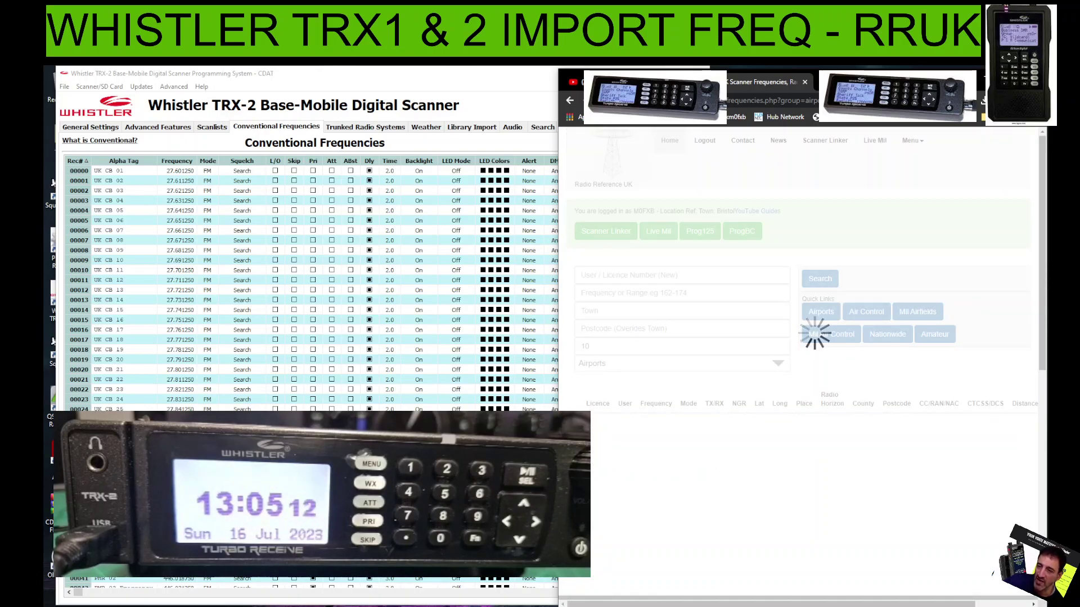
Search the User/Licence field for 'PMR' with the group filter left on All Groups.
click(656, 277)
text(P)
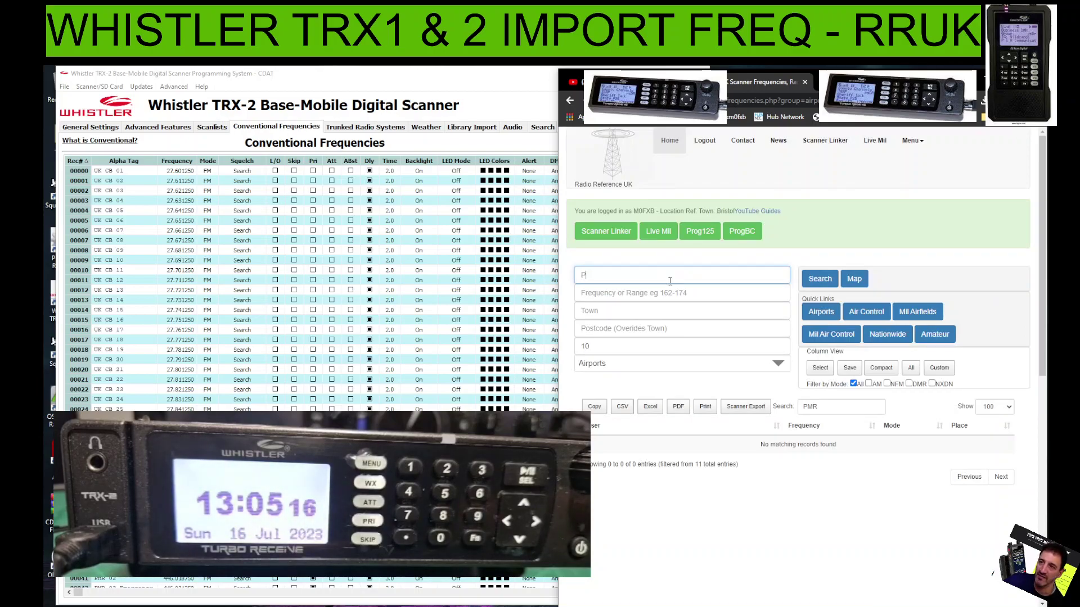
text(MR)
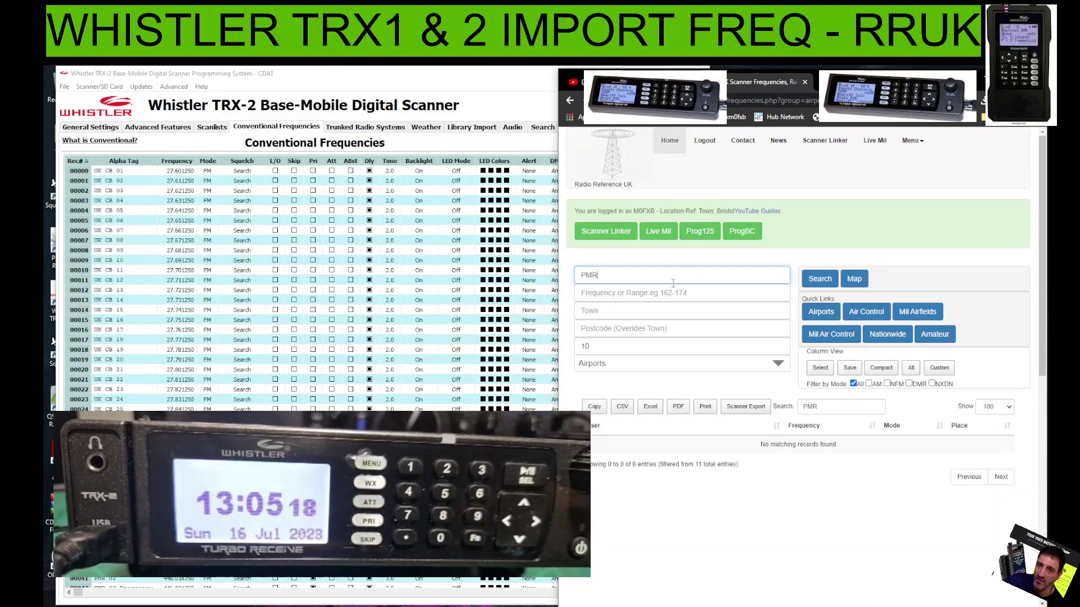
click(808, 279)
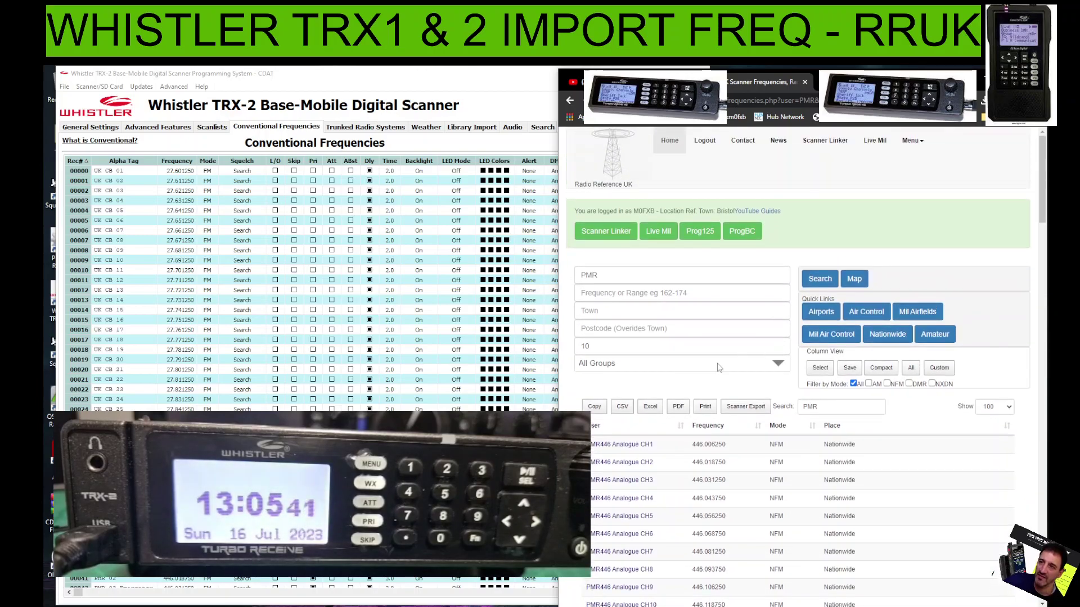
click(779, 366)
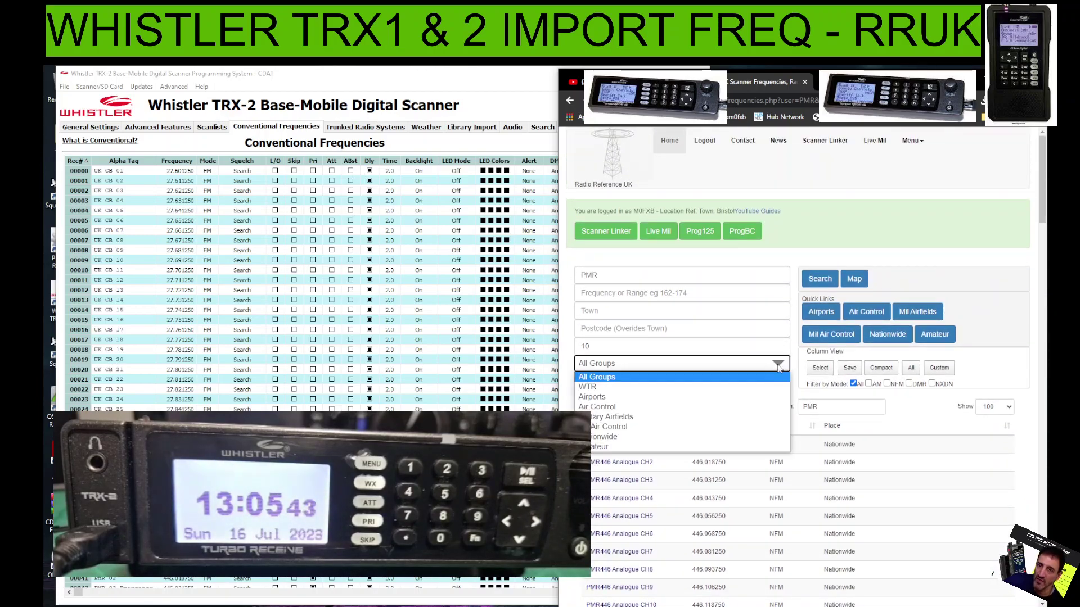
click(778, 365)
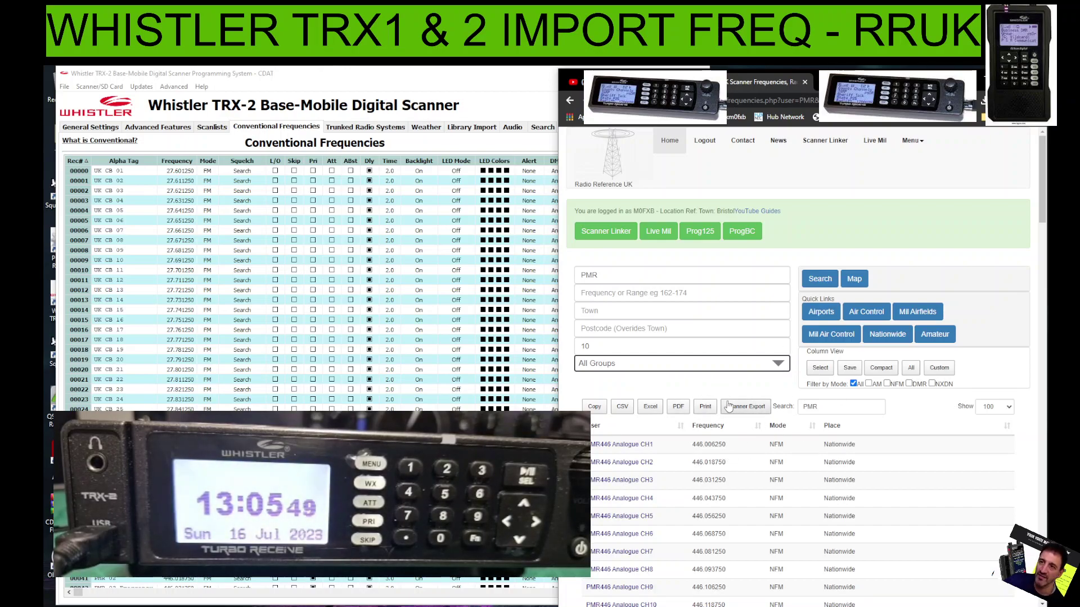
Download the PMR446 results as a TRX1 / TRX2 scanner export, pmr (1).txt.
click(745, 406)
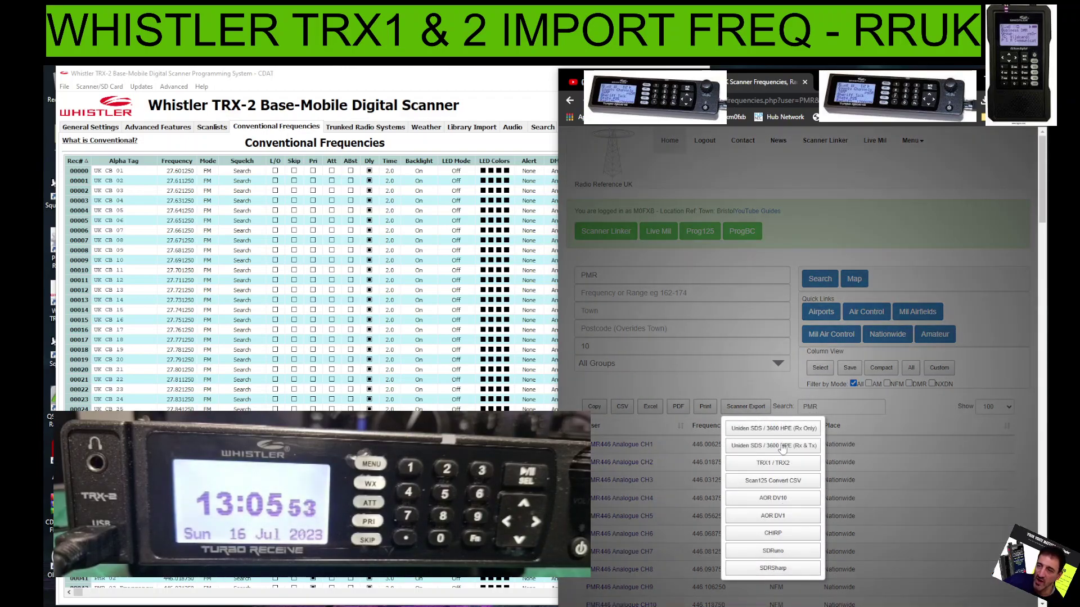
click(776, 467)
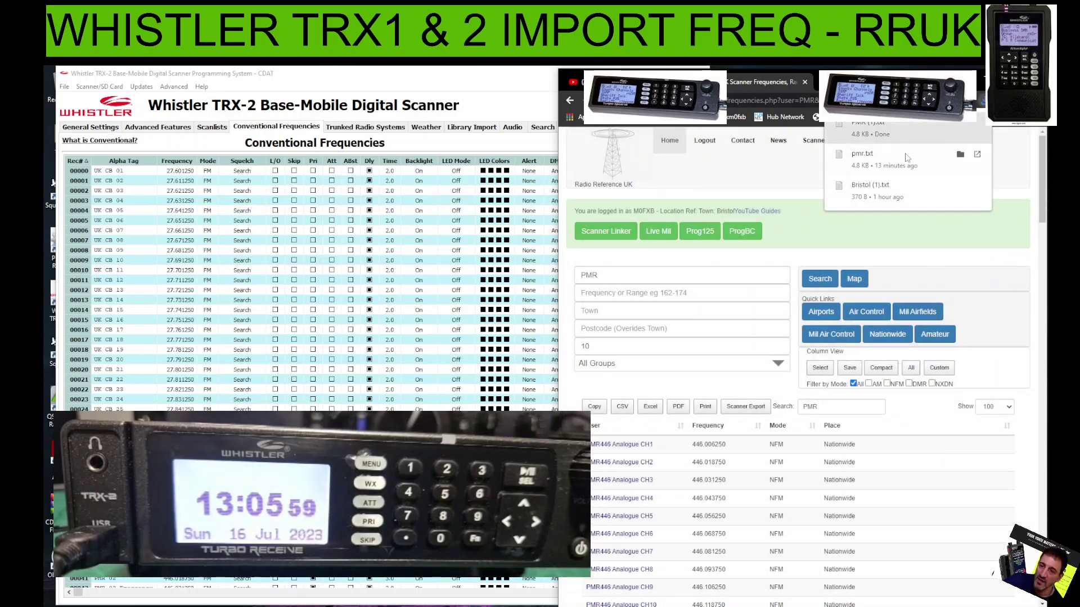
click(503, 151)
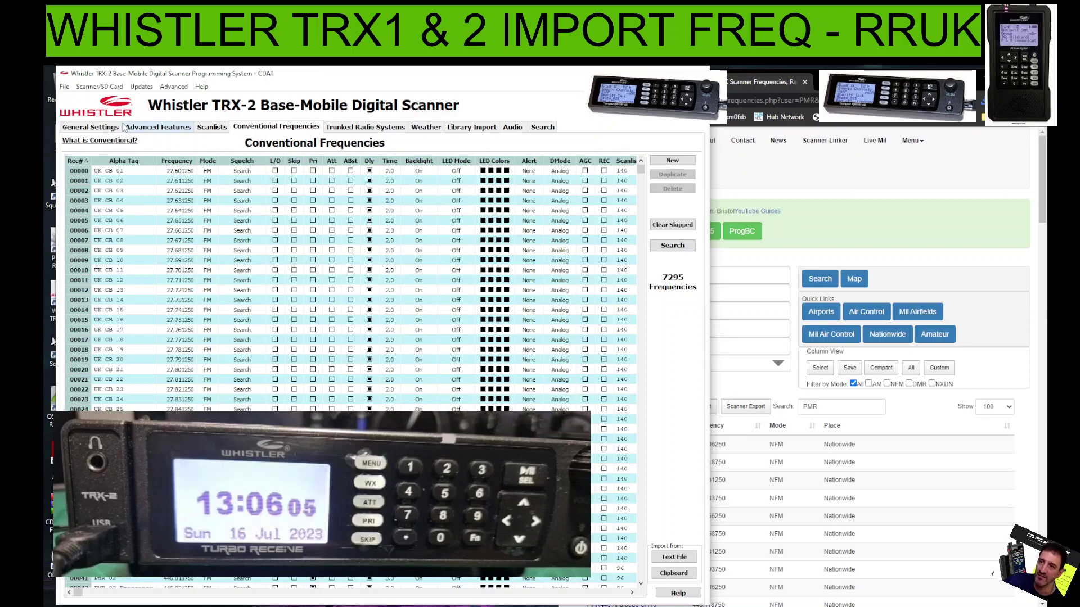
Import the PMR text file from Downloads, adding 31 frequencies for a 7326-entry list.
click(93, 128)
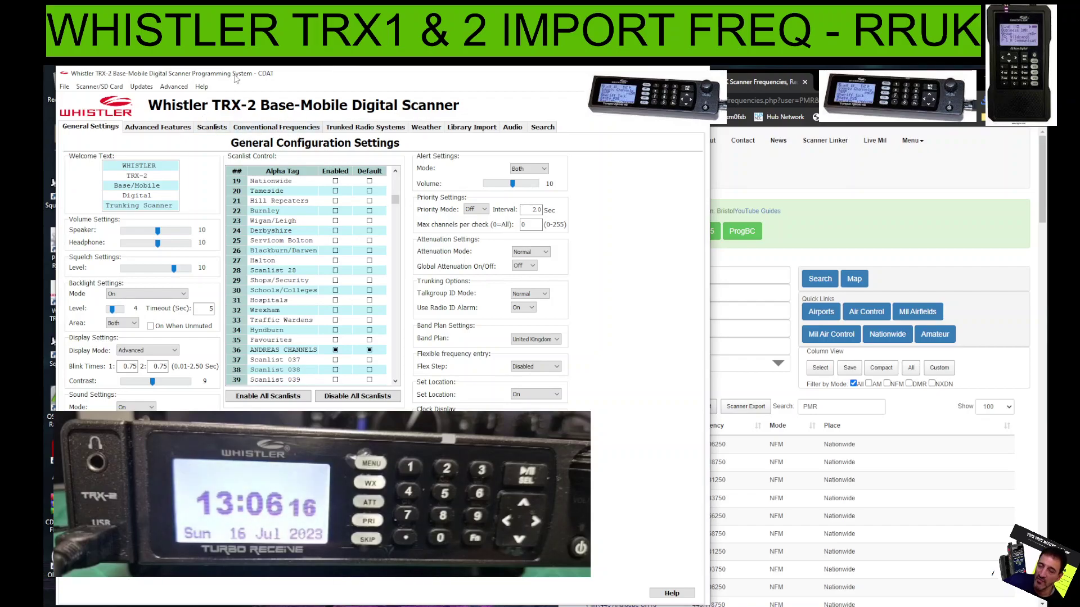
click(268, 129)
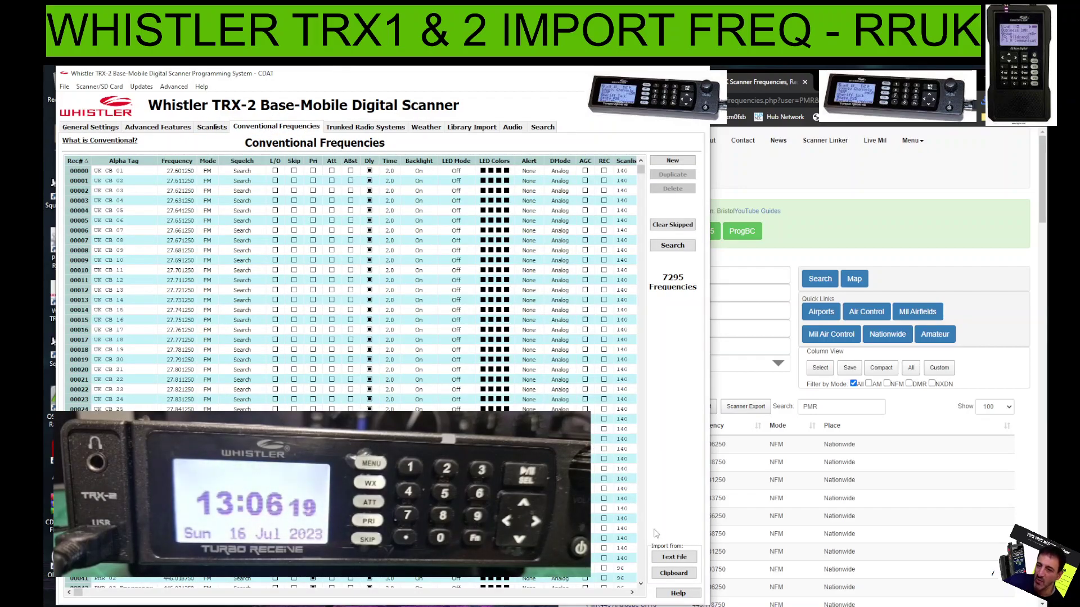
click(673, 557)
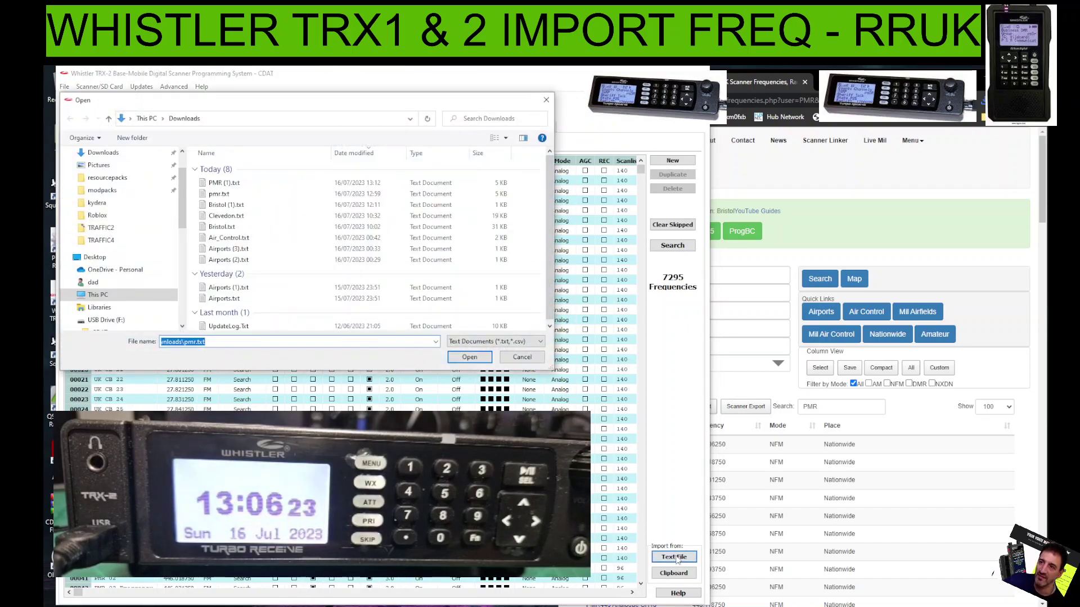
drag(360, 104, 398, 141)
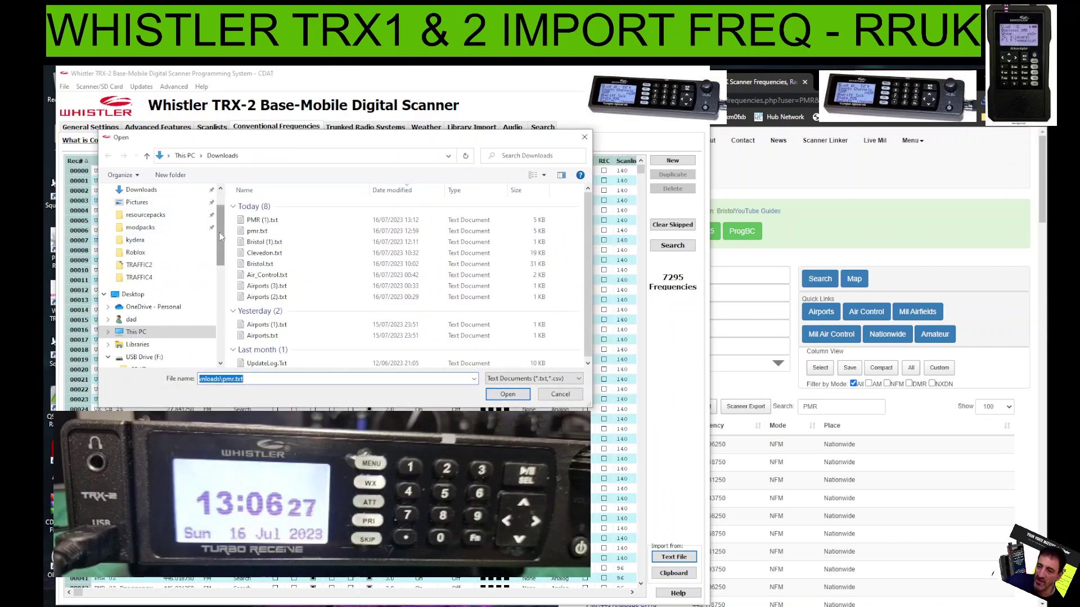
scroll(219, 231, up, 3)
click(141, 231)
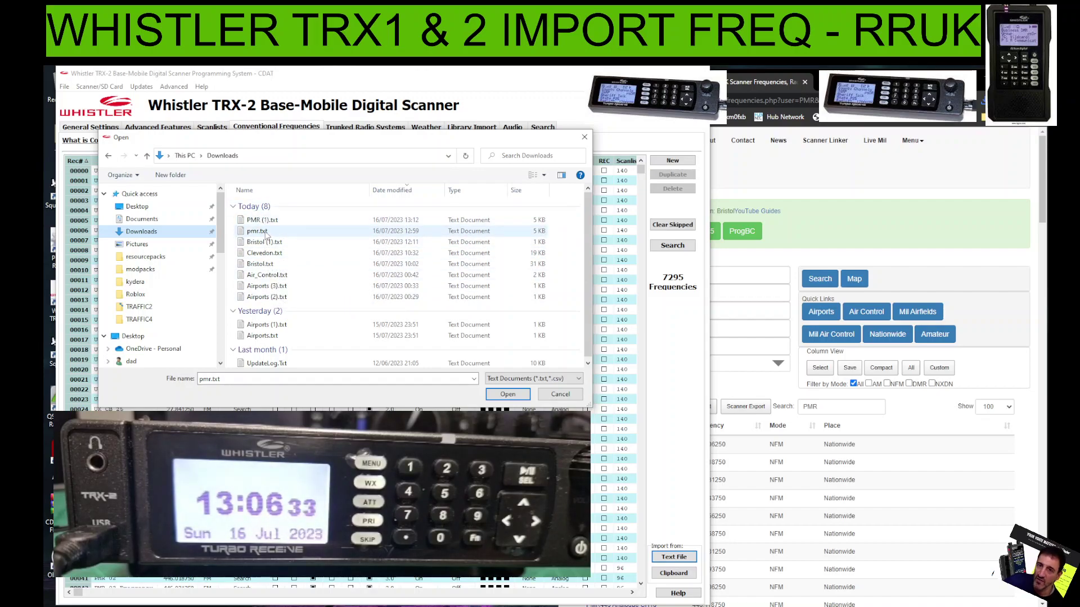
double_click(264, 285)
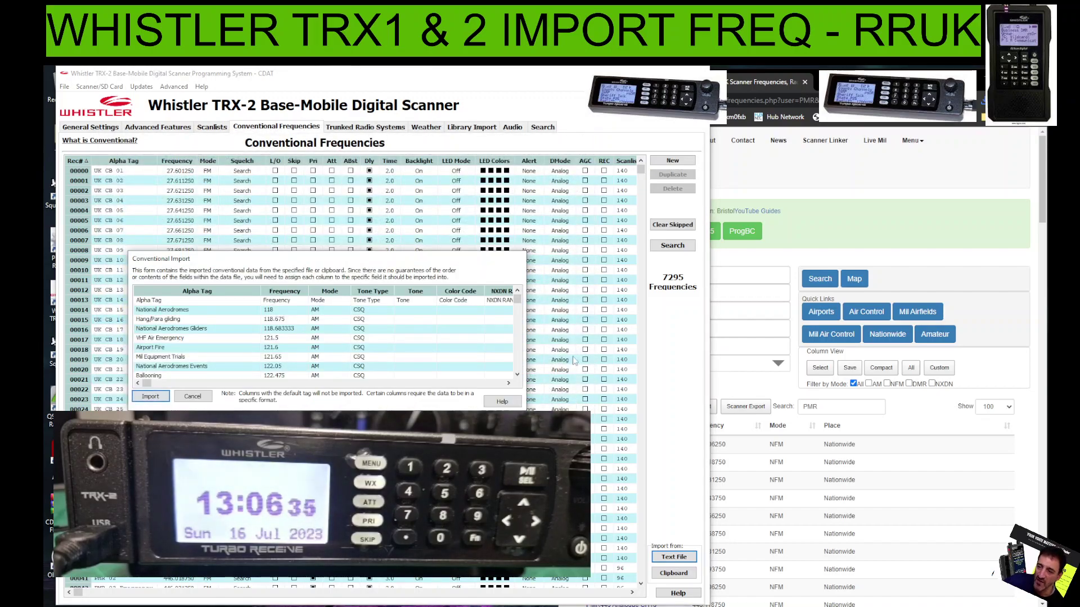
click(151, 396)
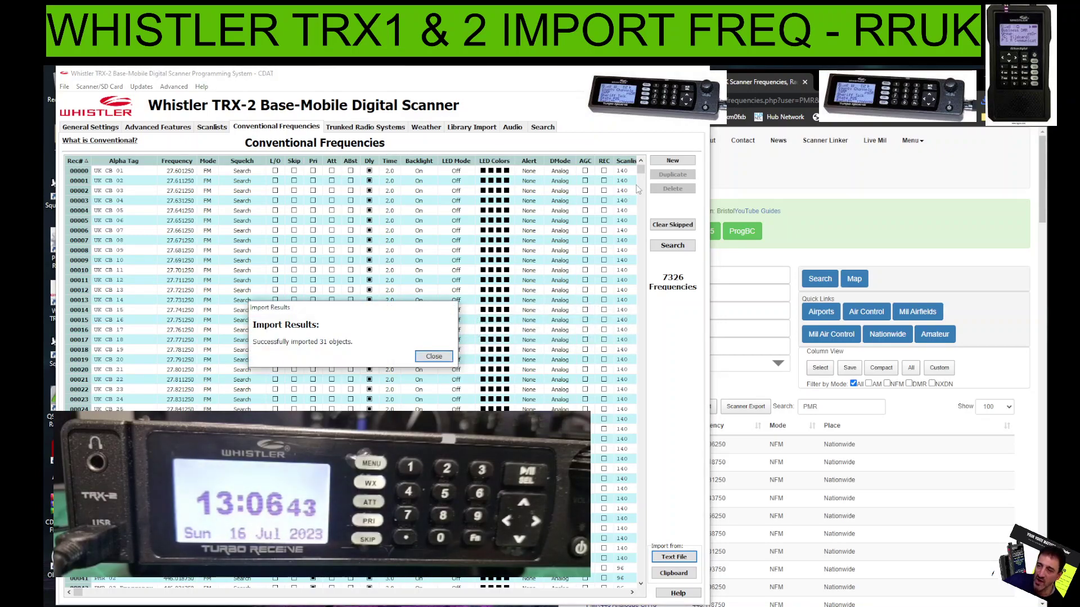
click(433, 356)
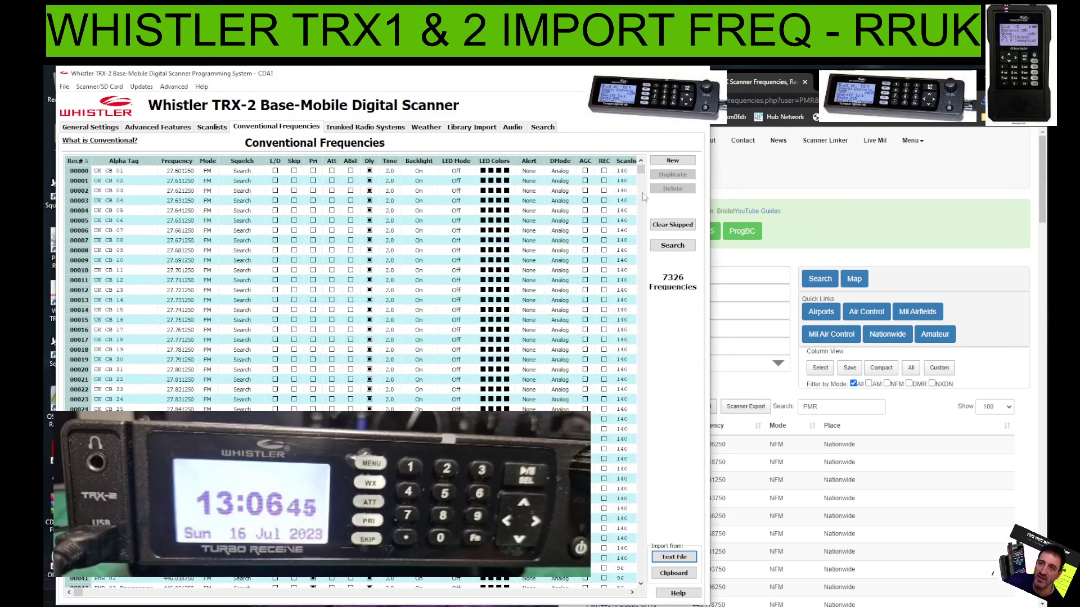
Browse the Trunked, Weather, Library Import, Audio and Search Options pages.
drag(640, 170, 617, 154)
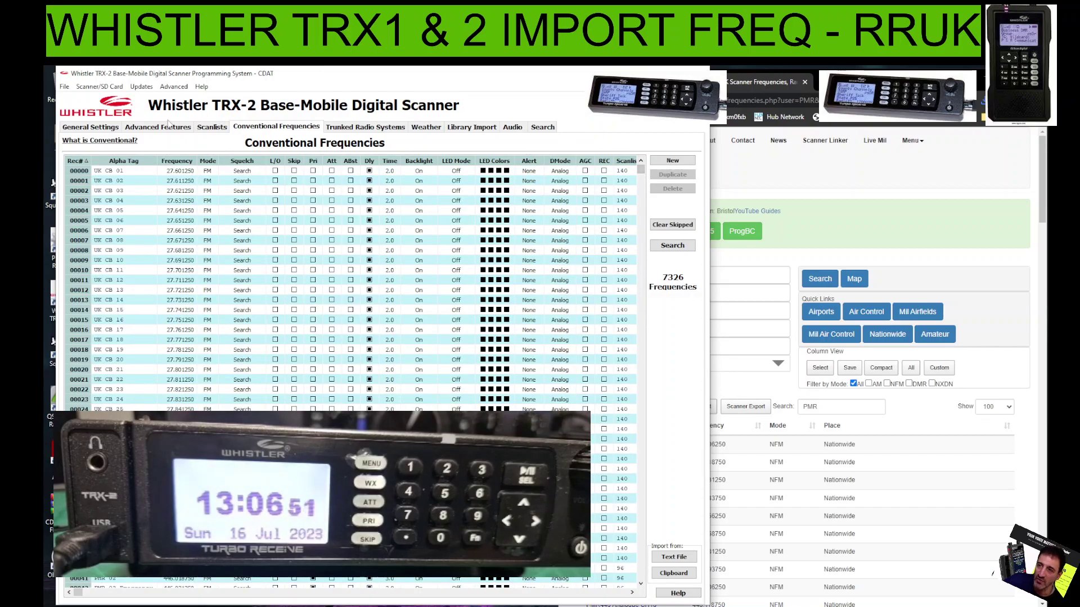
click(369, 128)
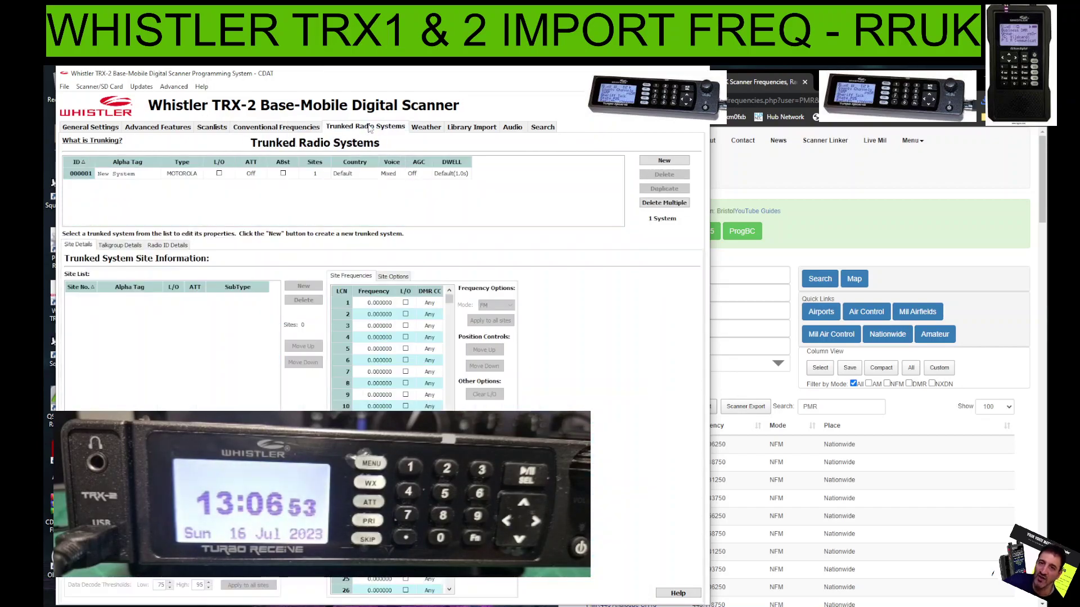
click(426, 129)
click(471, 128)
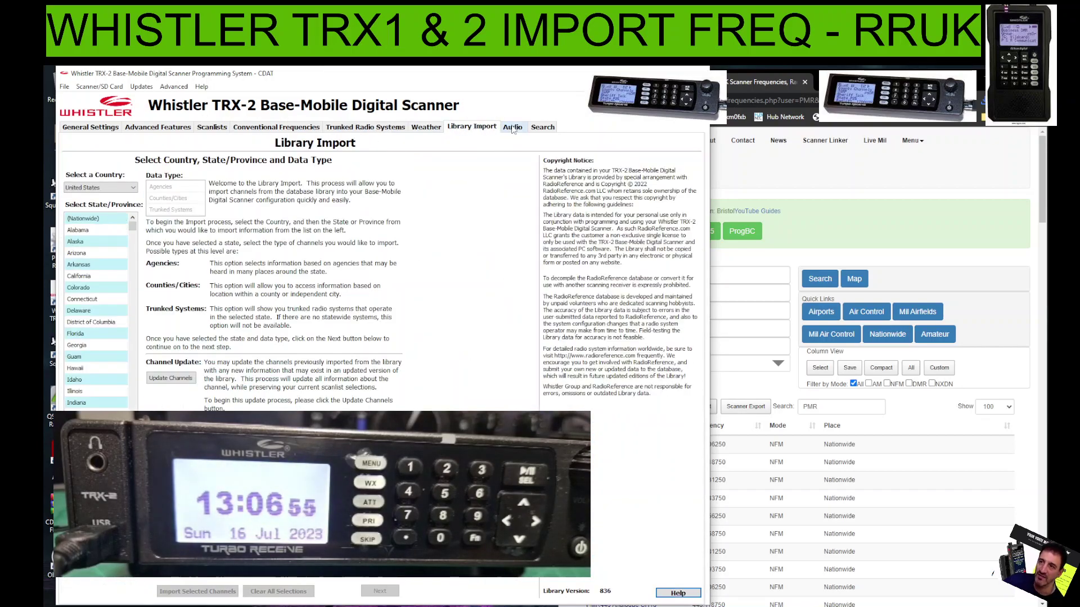
click(513, 128)
click(543, 128)
Return to Conventional Frequencies and bring up the File menu's Scanner/SD Card options.
click(275, 127)
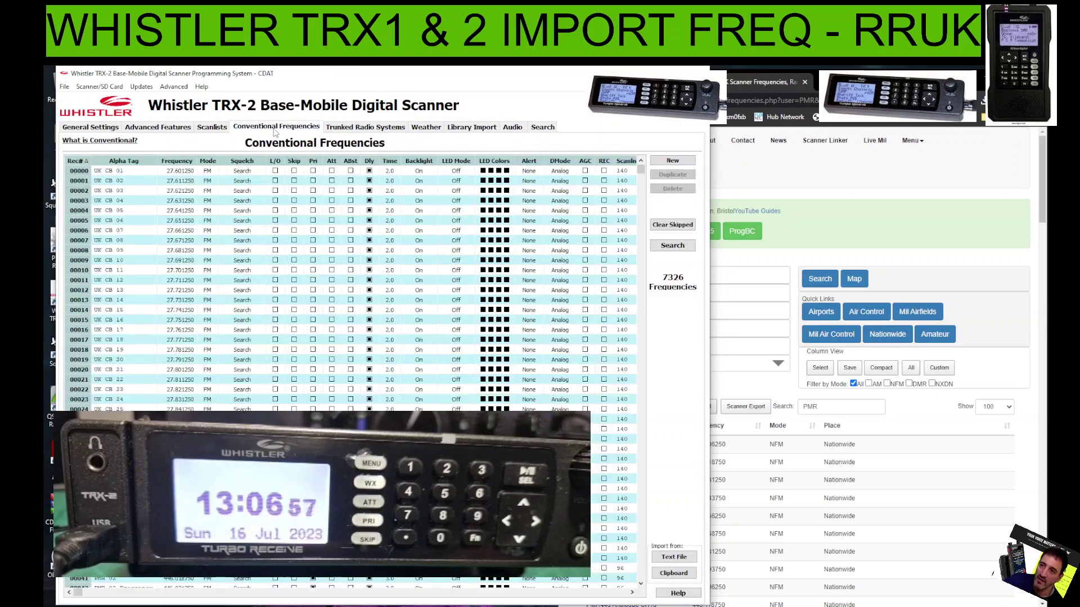
click(64, 87)
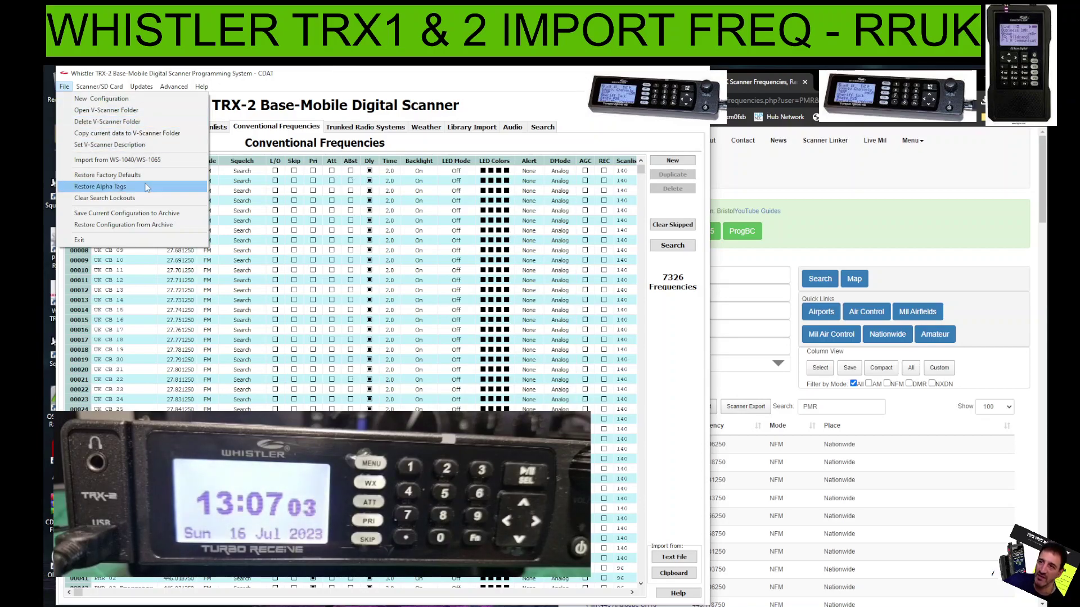
mouse_move(107, 88)
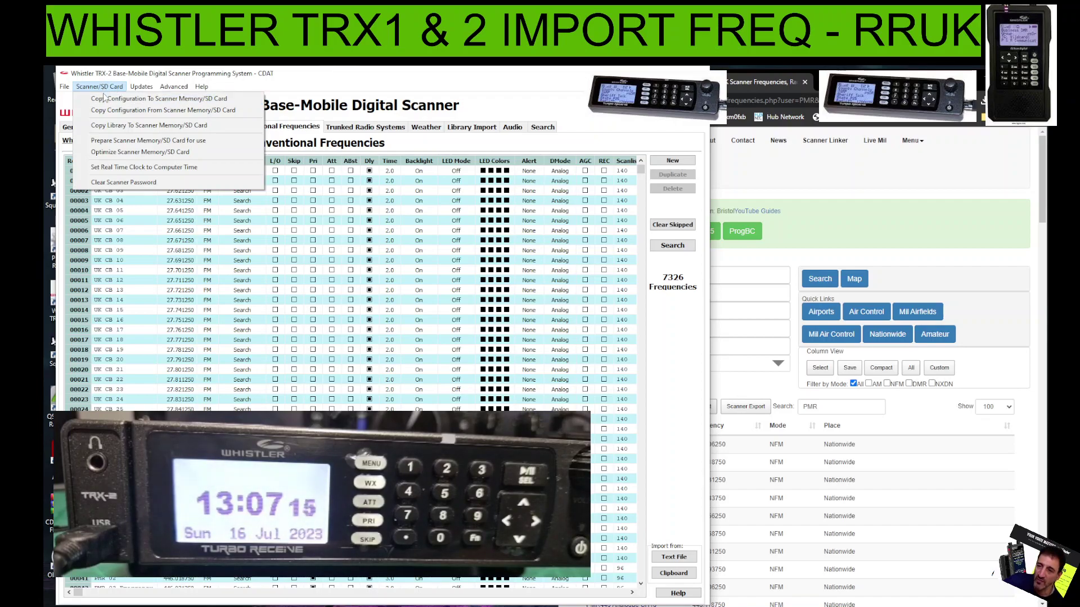
Start copying the configuration to the SD card, accepting the overwrite and choosing USB Drive (F:).
click(104, 101)
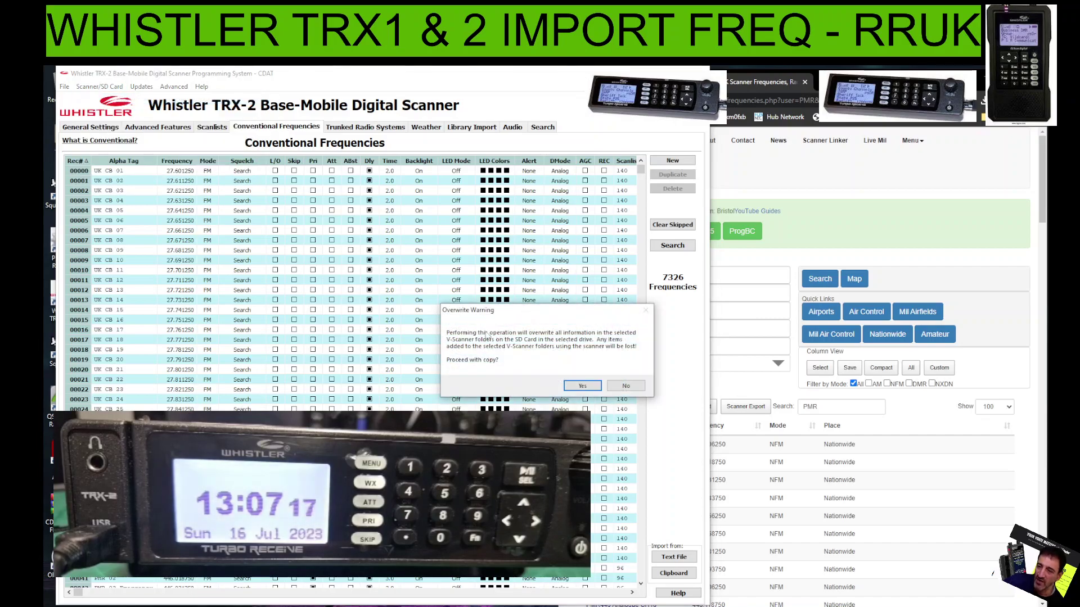
click(577, 389)
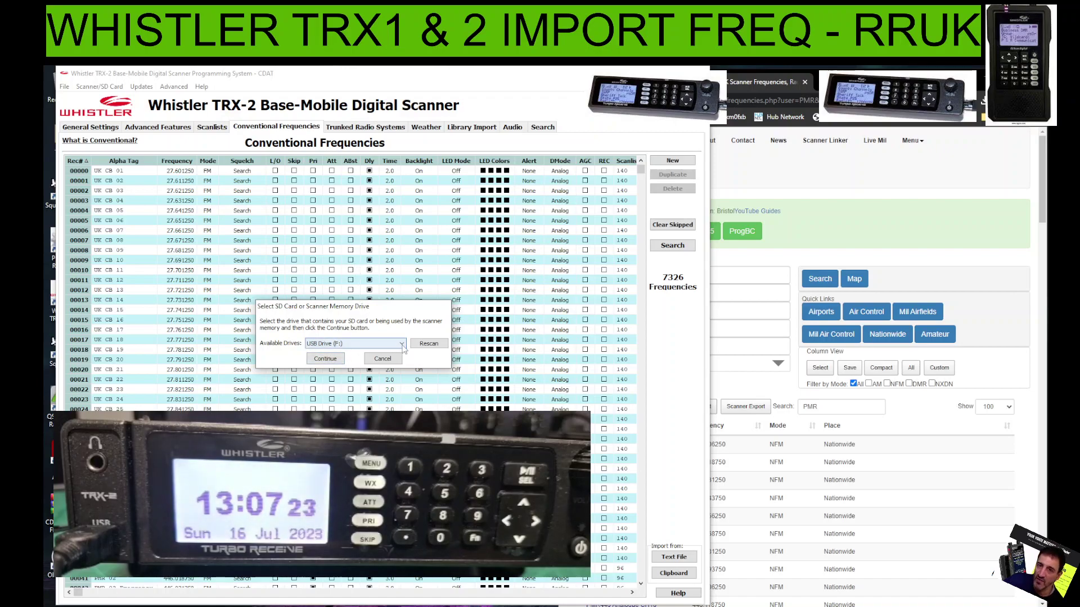
click(324, 361)
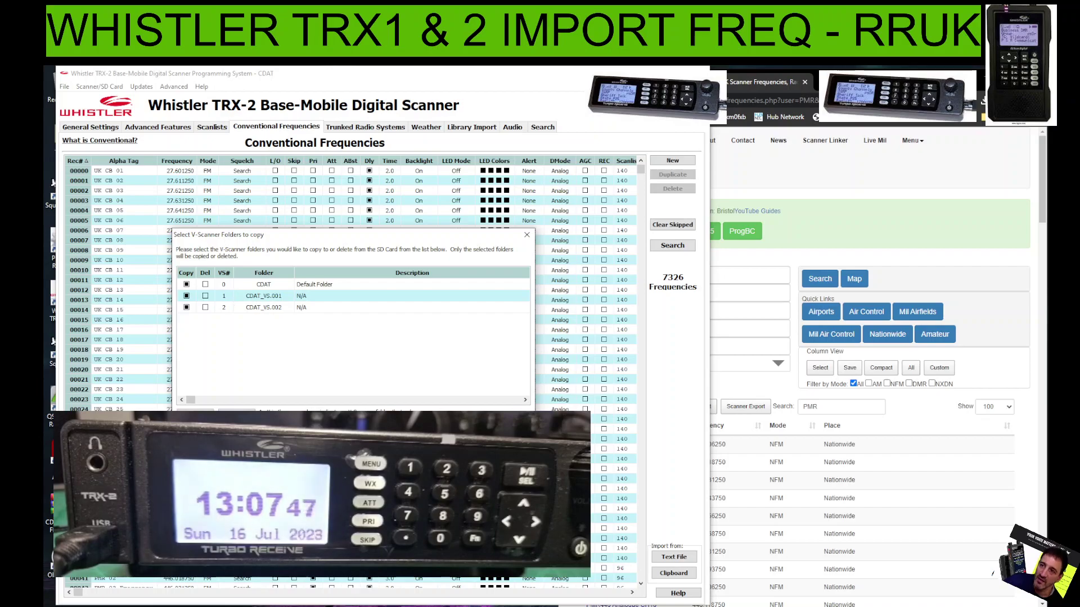
Confirm the CDAT, CDAT_VS.001 and CDAT_VS.002 folders to start the copy, then bring Radio Reference UK forward.
key(Return)
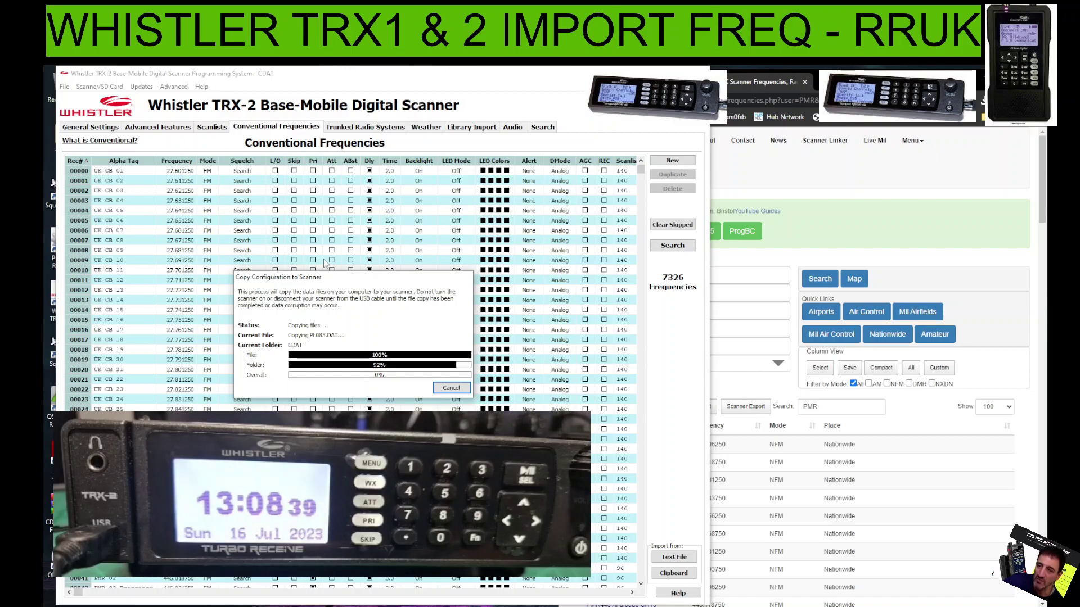
click(748, 170)
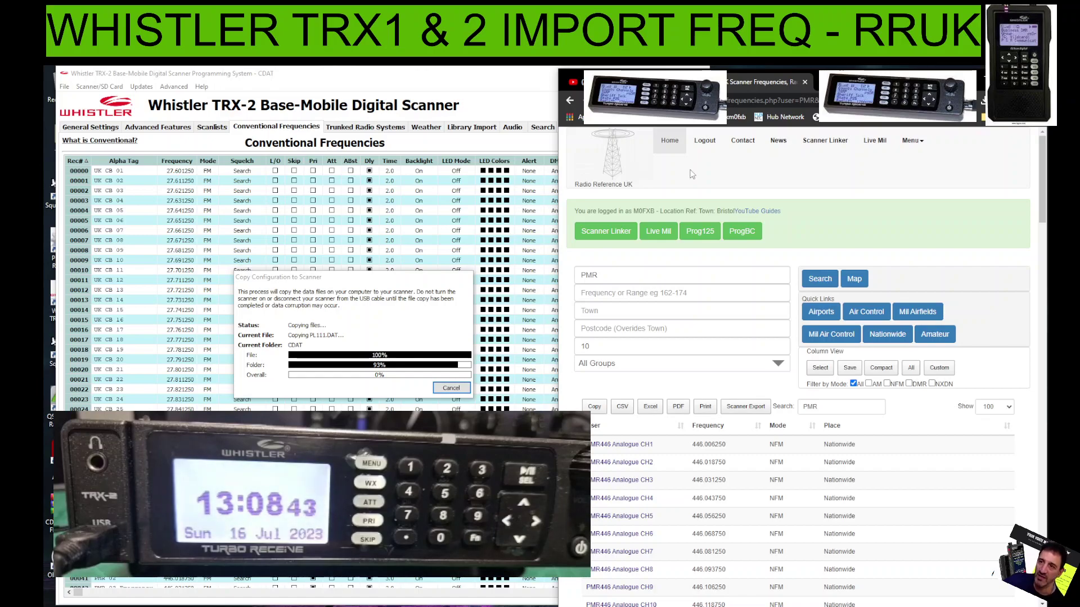
Reposition the Radio Reference UK window and narrow it to show more frequency columns.
scroll(730, 371, down, 4)
scroll(730, 371, up, 4)
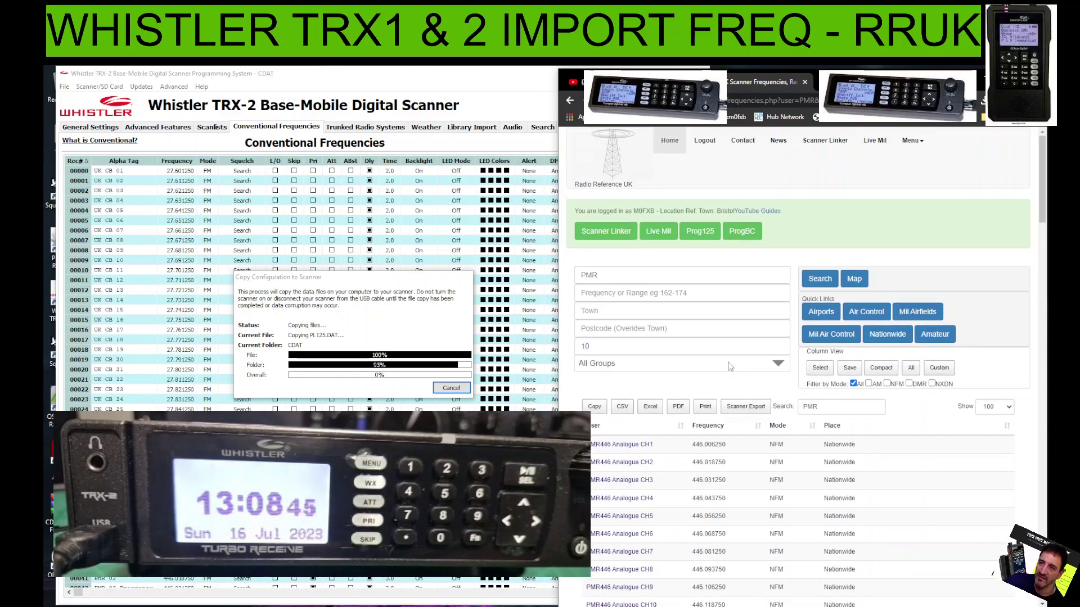
scroll(730, 365, down, 4)
scroll(726, 357, up, 4)
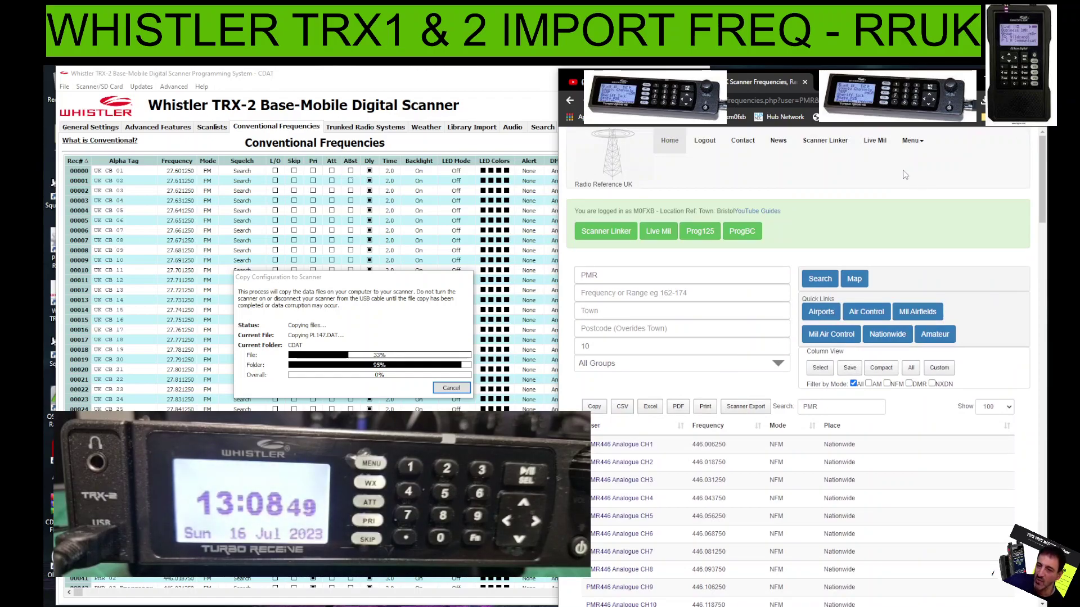
drag(765, 82, 712, 79)
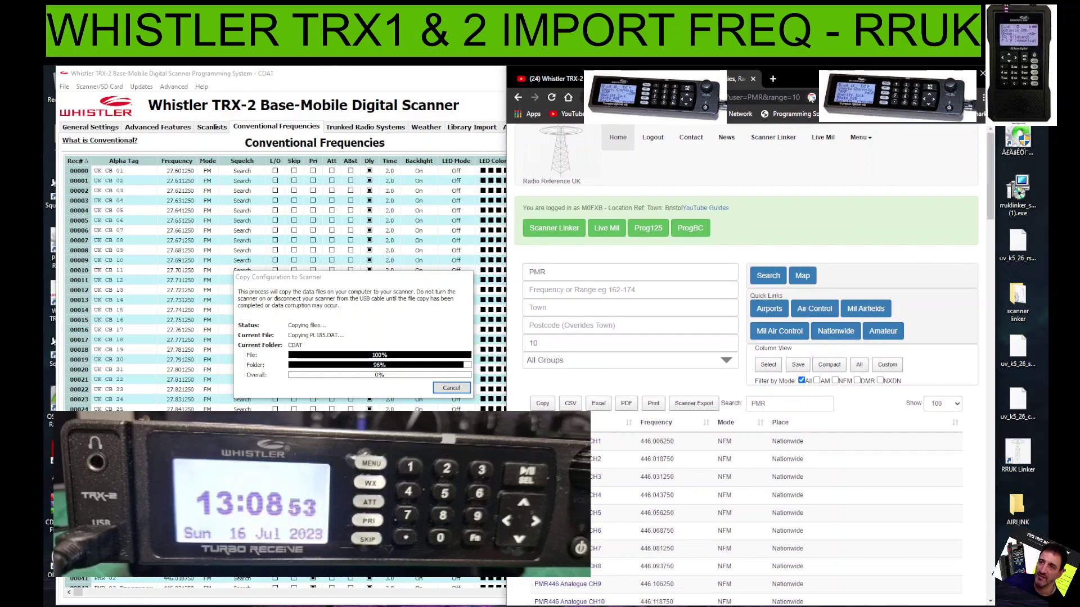
drag(793, 80, 842, 80)
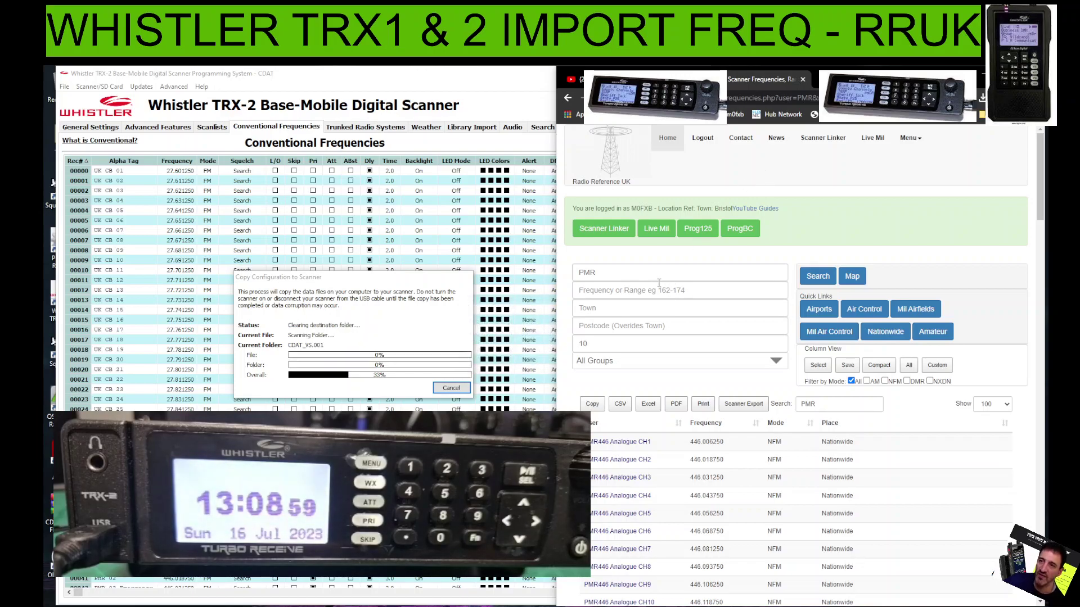
drag(557, 256, 648, 259)
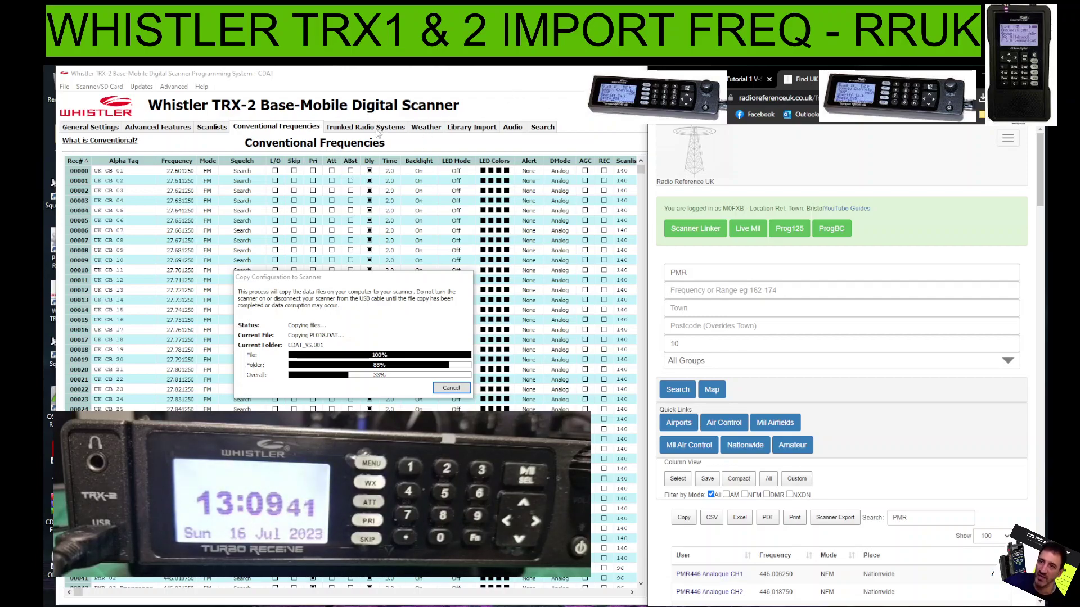
Bring CDAT forward and acknowledge the File Copy Complete message once copying finishes.
click(377, 133)
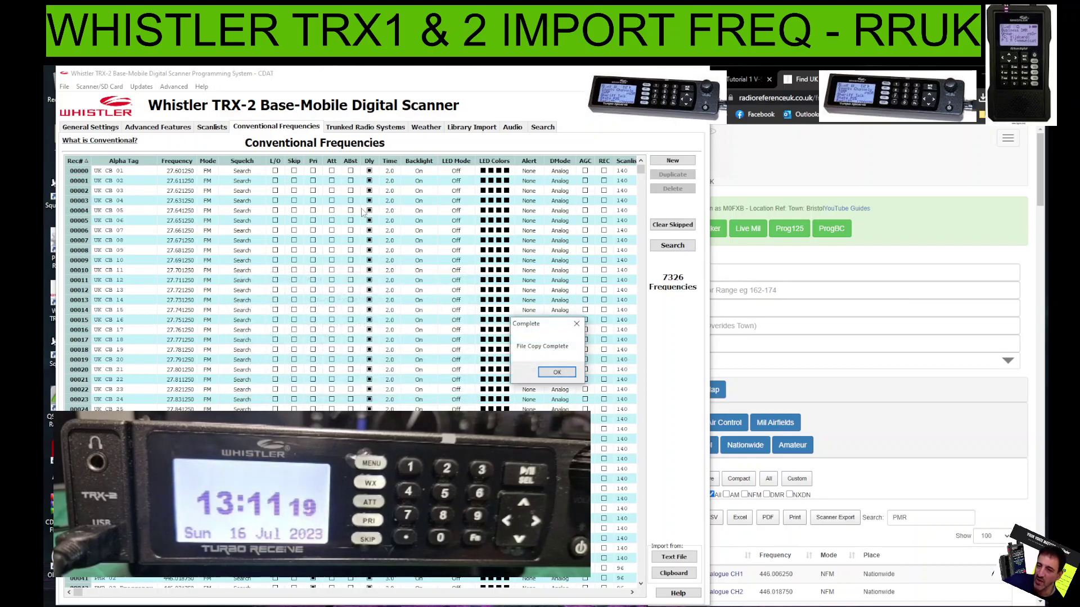
click(562, 373)
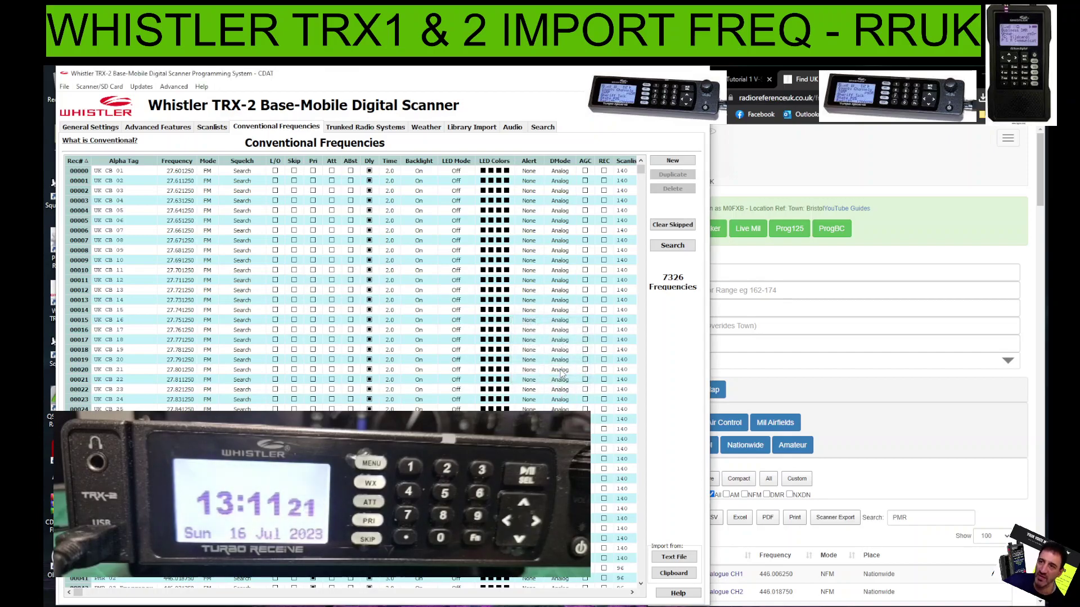
Archive the configuration to the Desktop as CDAT_2023-07-16_00-48LED FINAL.zip, replacing the existing file.
click(63, 86)
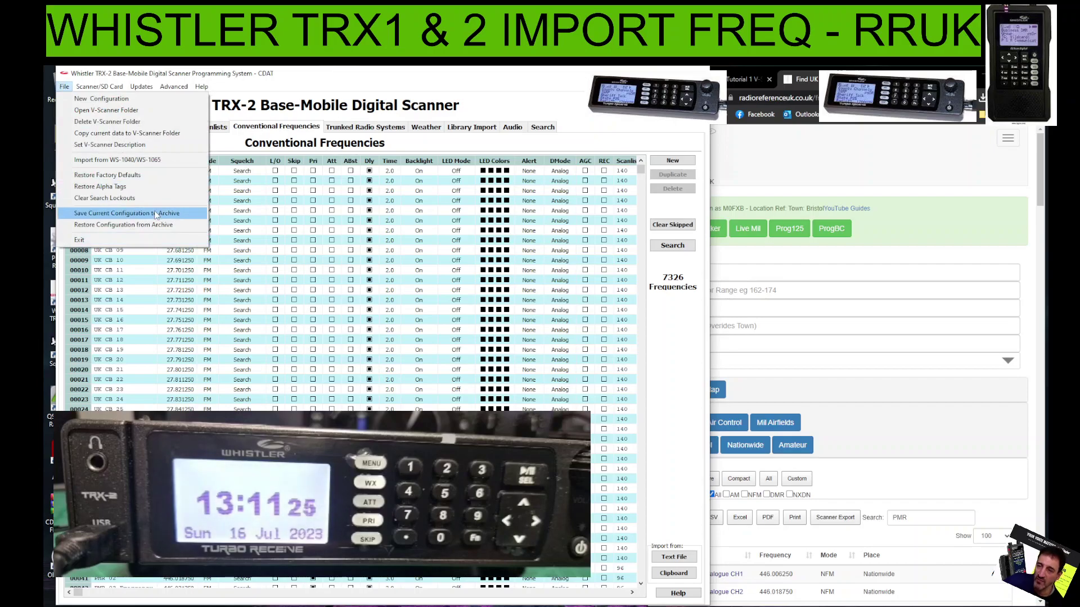
click(118, 217)
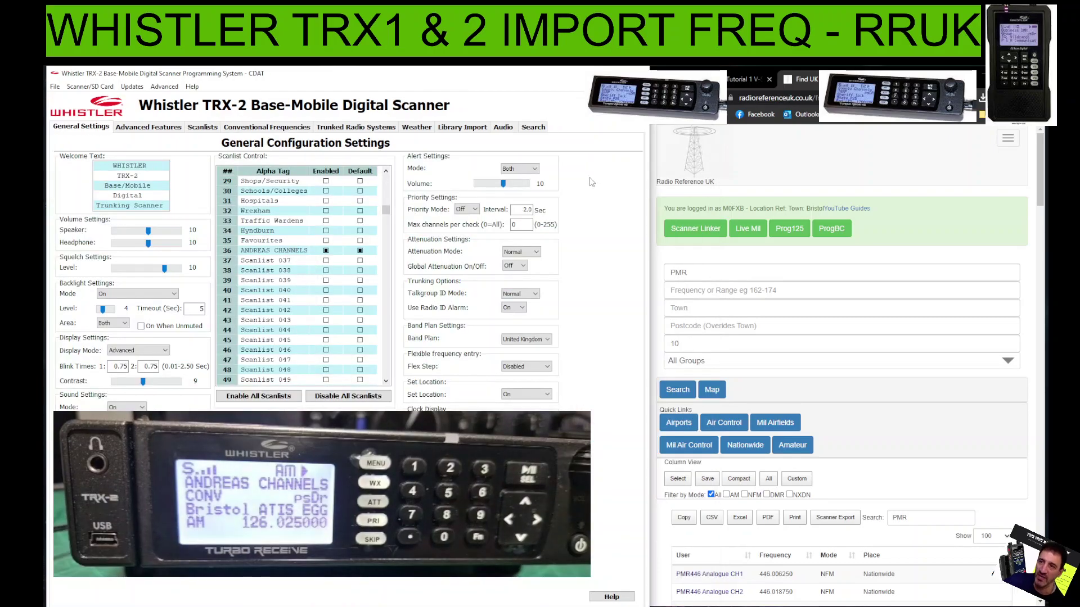
click(57, 87)
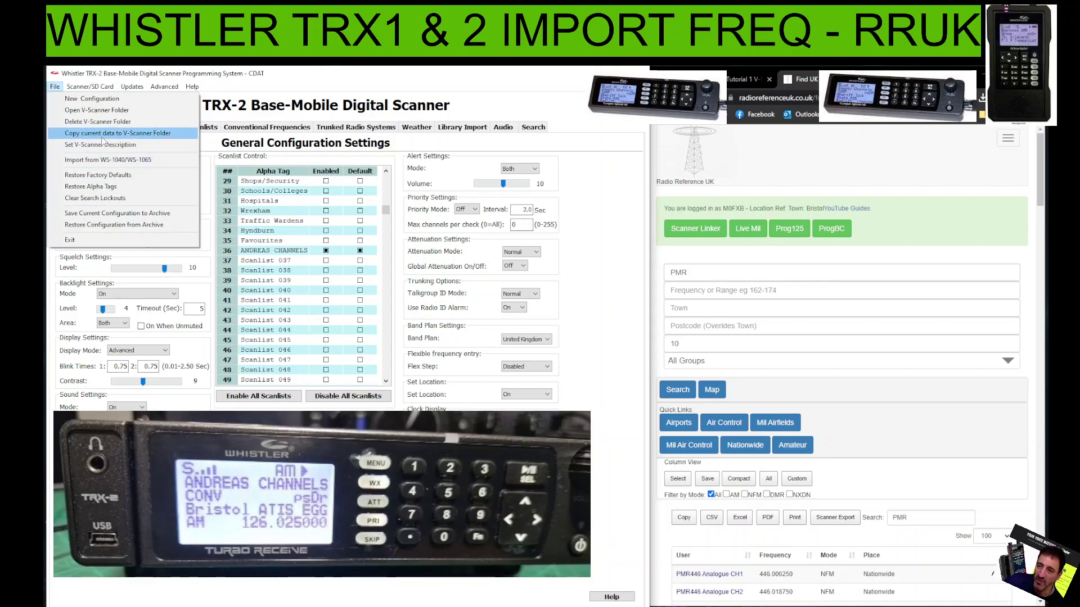
click(116, 214)
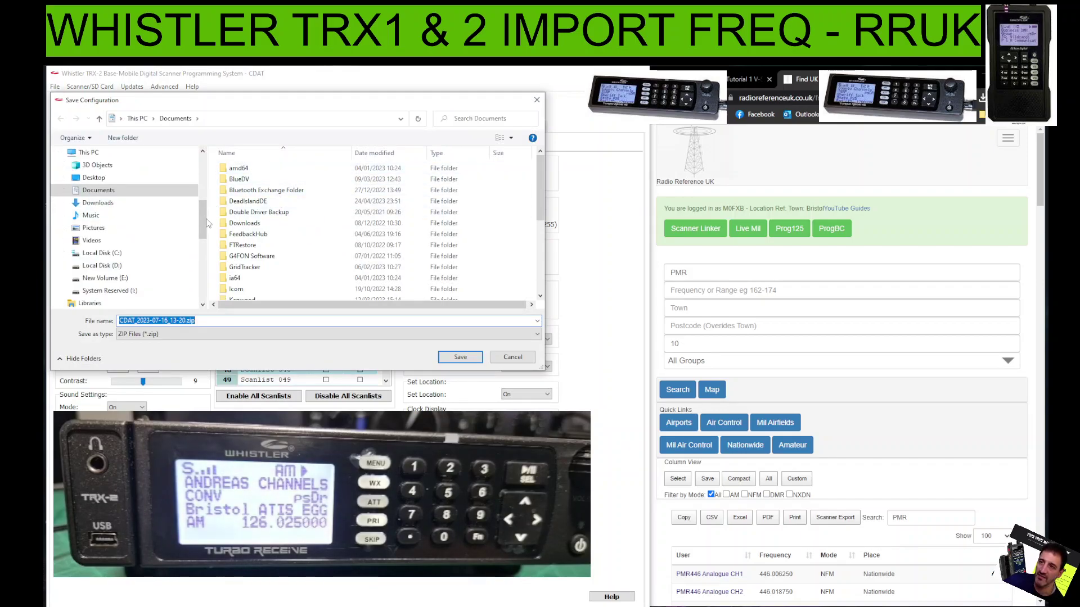
scroll(165, 186, up, 3)
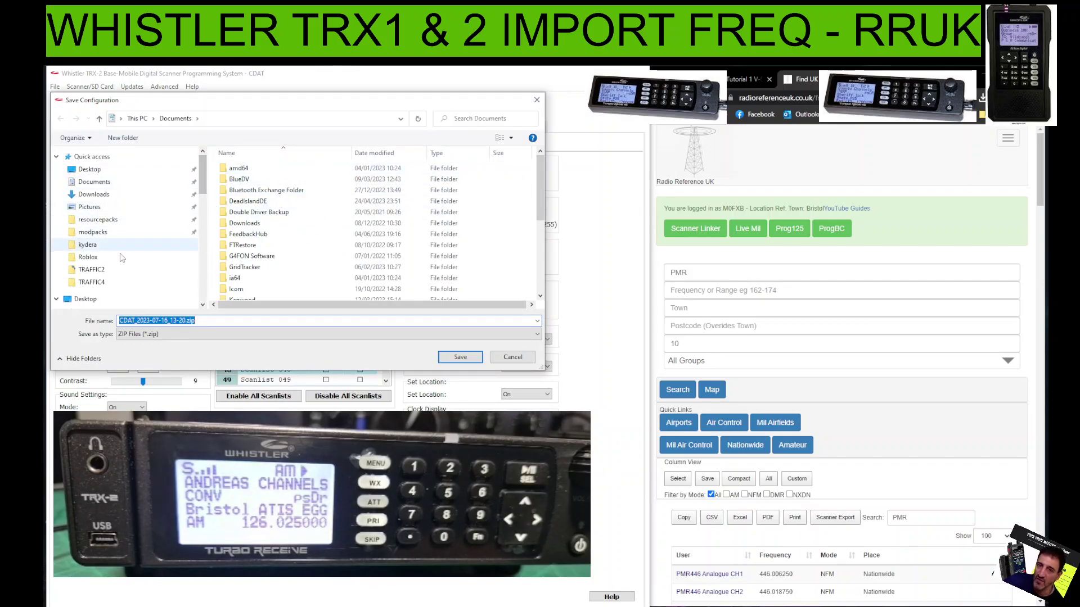
click(95, 170)
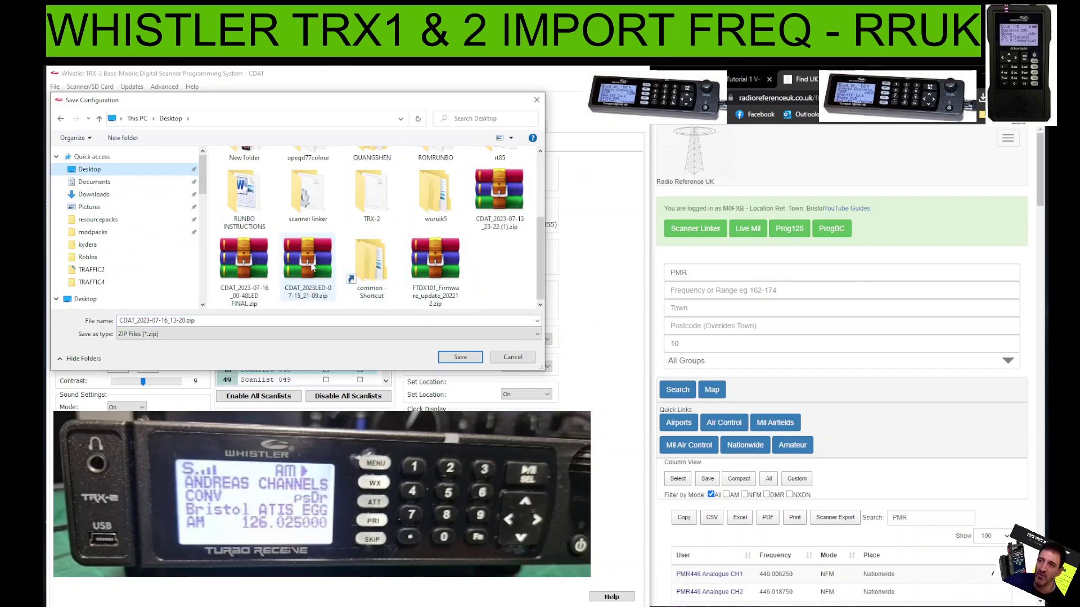
click(241, 269)
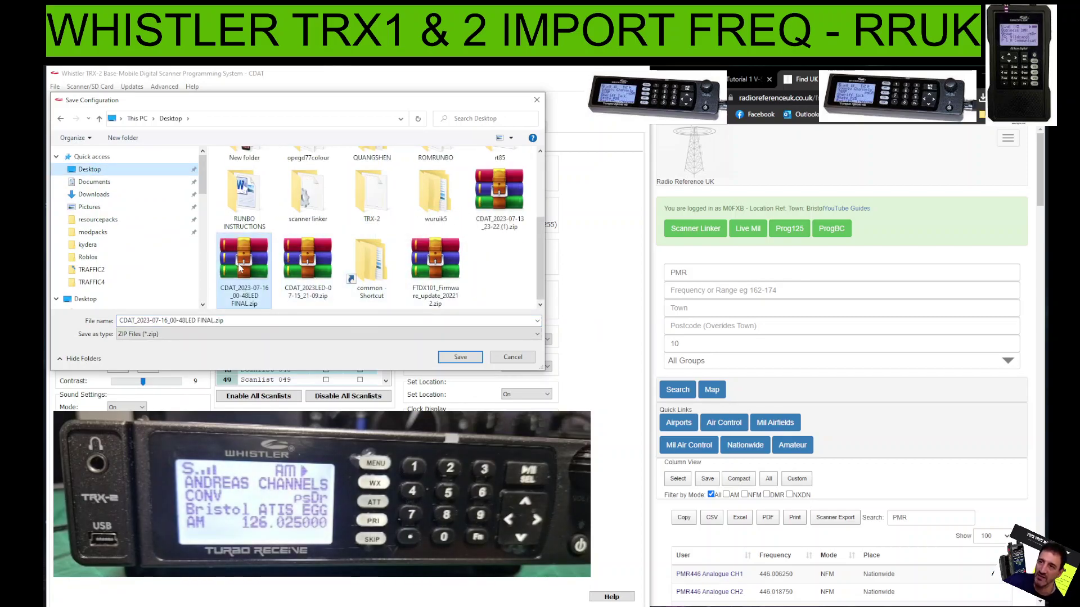
click(459, 357)
click(579, 347)
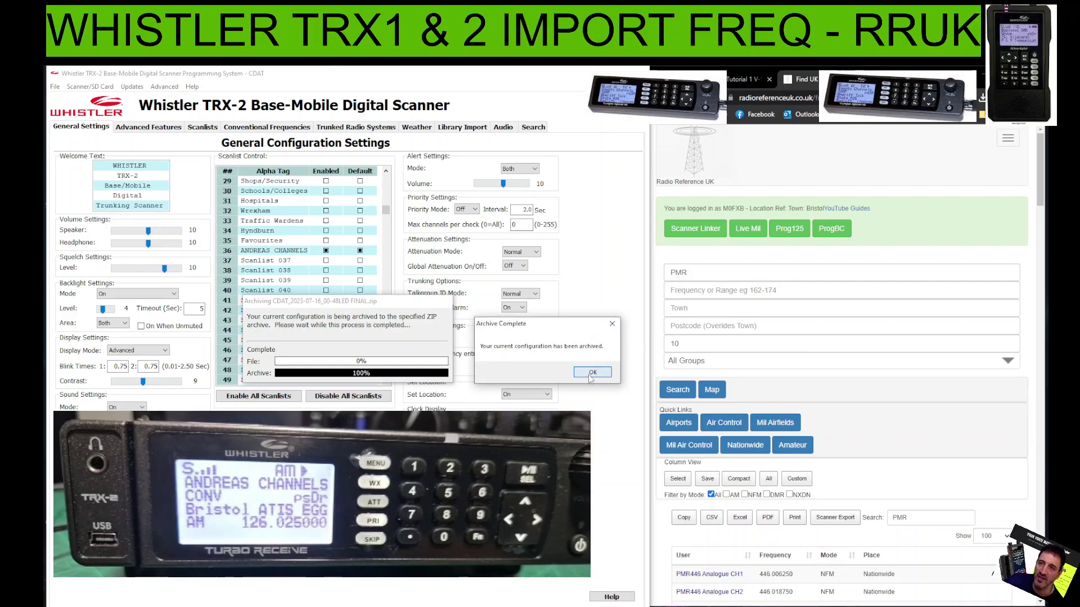
click(591, 375)
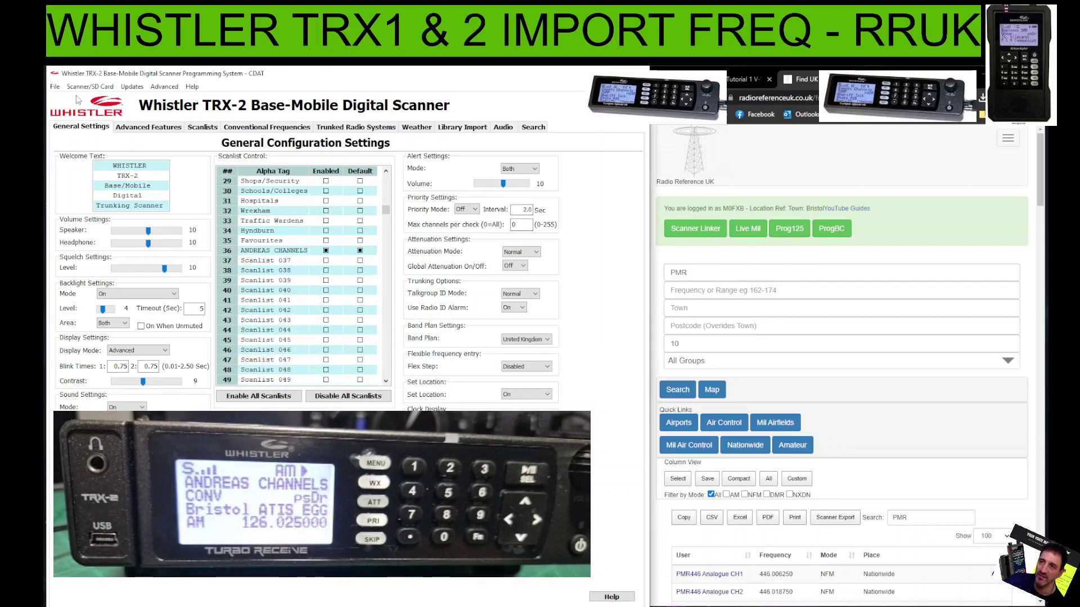
click(55, 87)
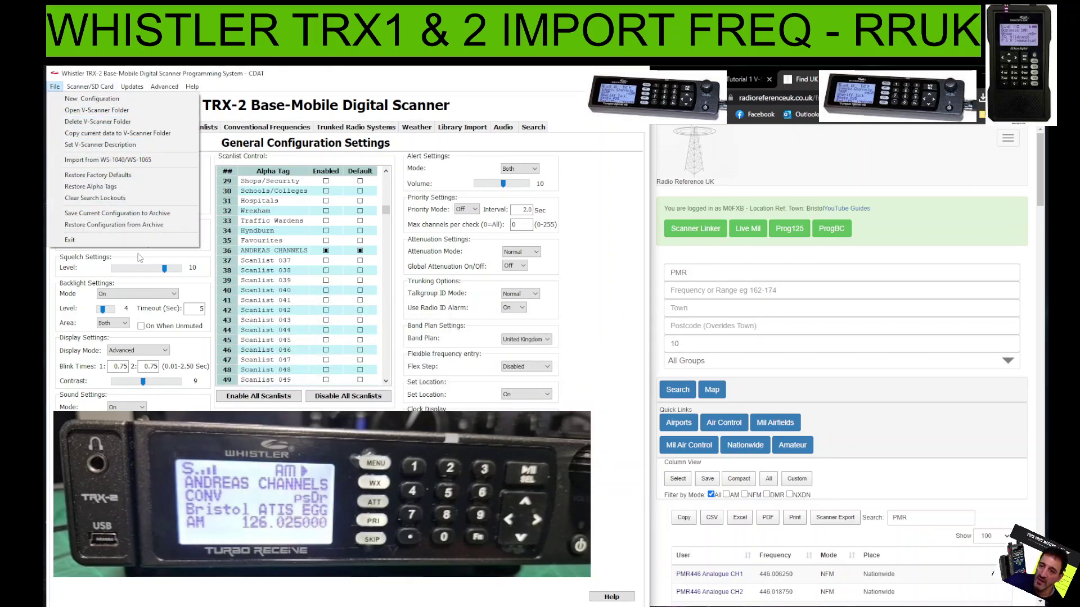
click(90, 223)
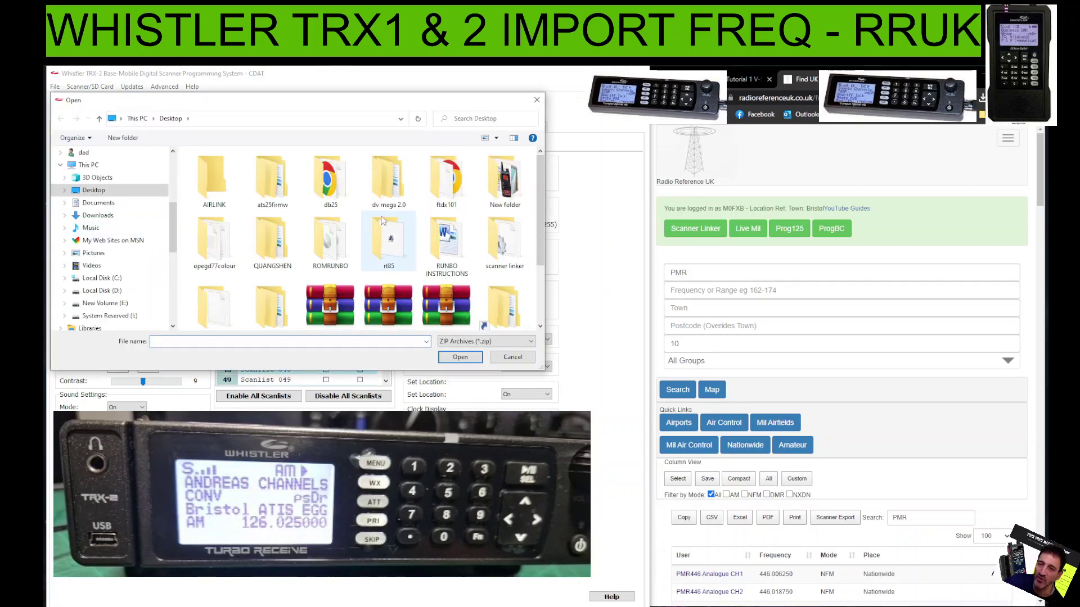
scroll(381, 221, down, 3)
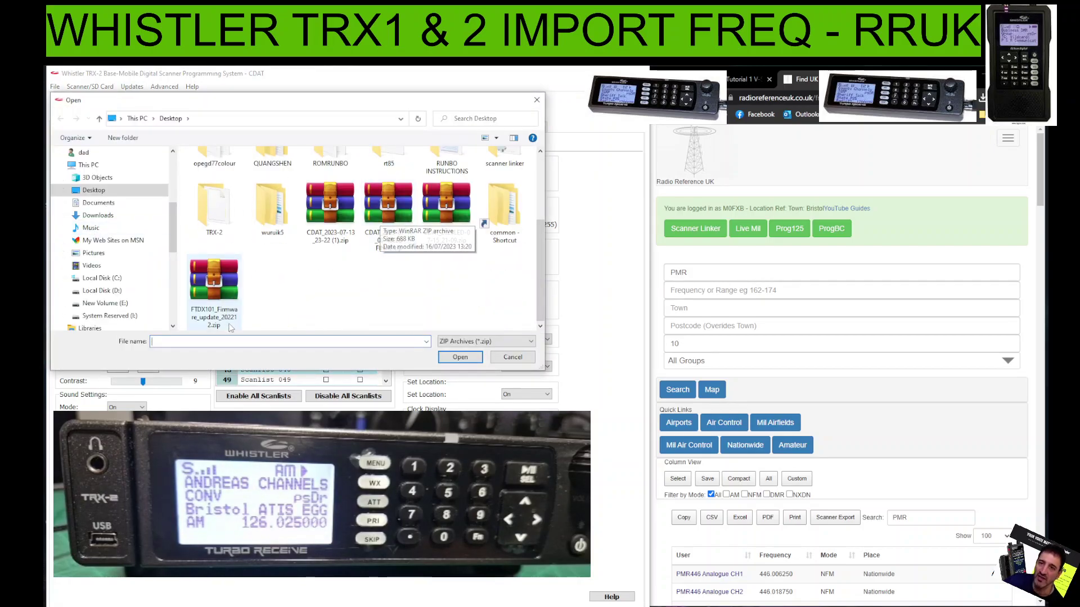
click(537, 101)
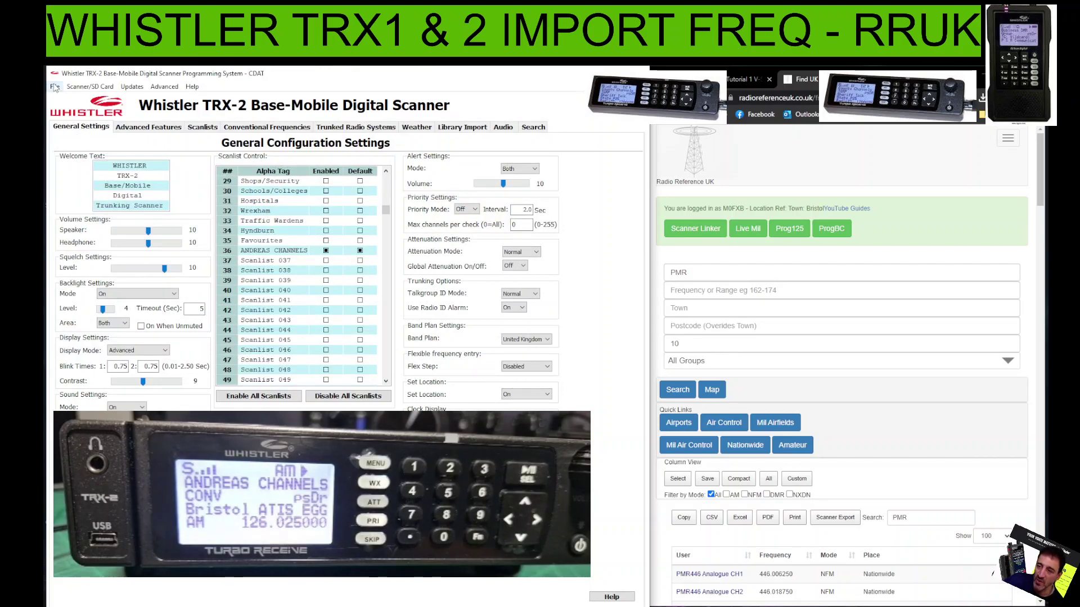
click(91, 87)
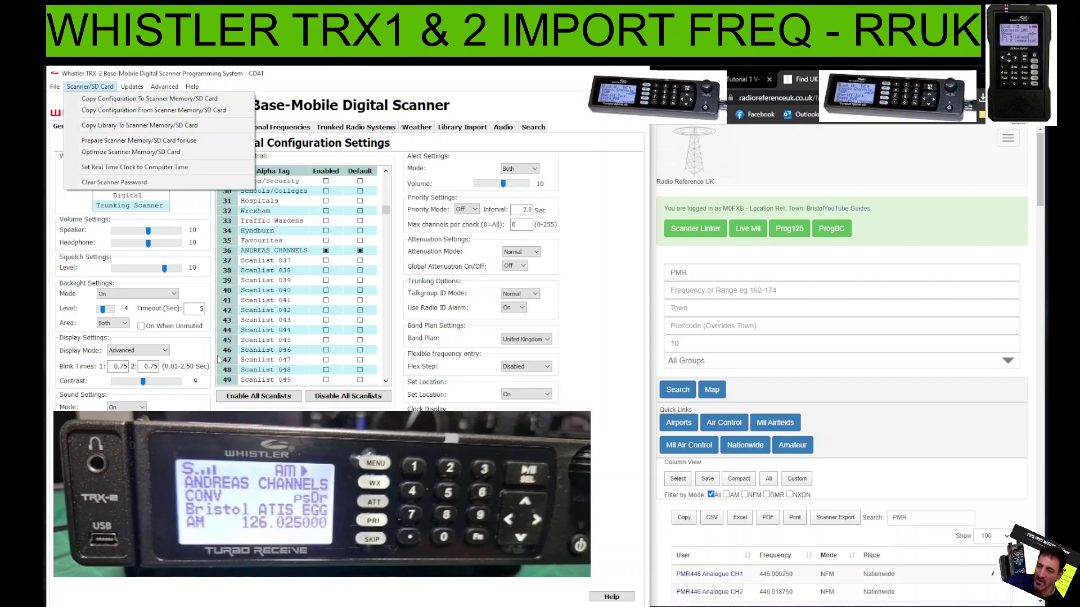
click(217, 110)
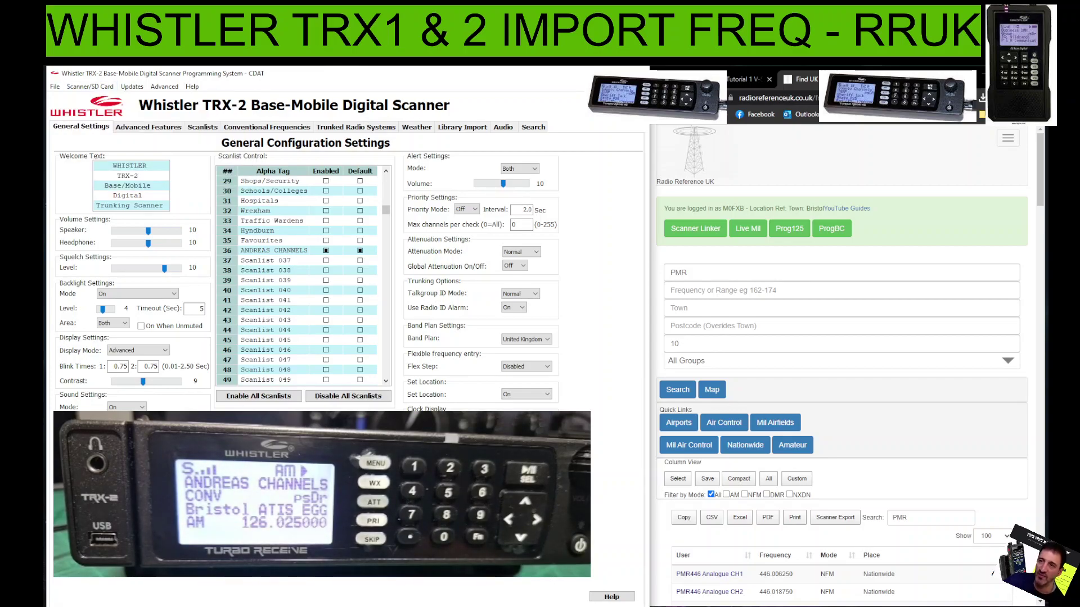